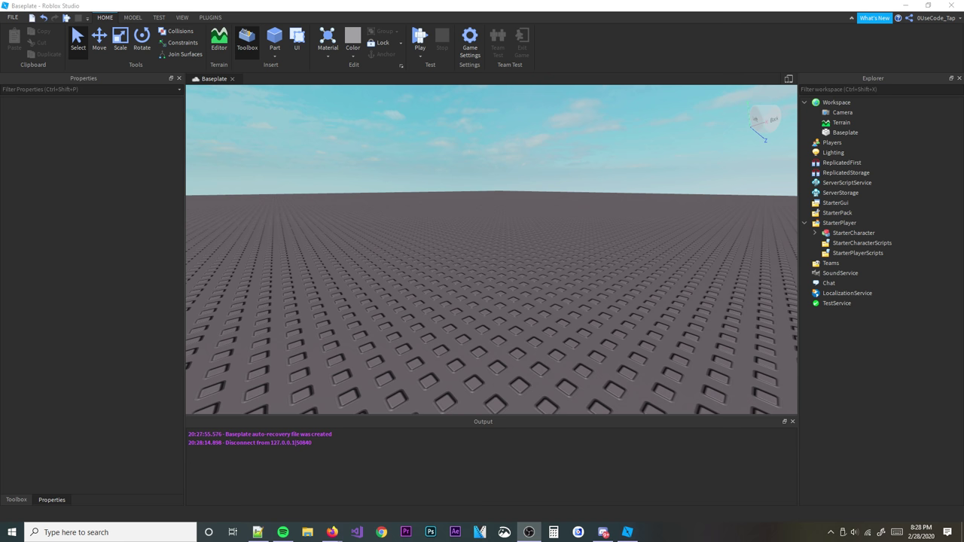
# - Delete the existing StarterCharacter model from StarterPlayer
pyautogui.moveTo(898, 243)
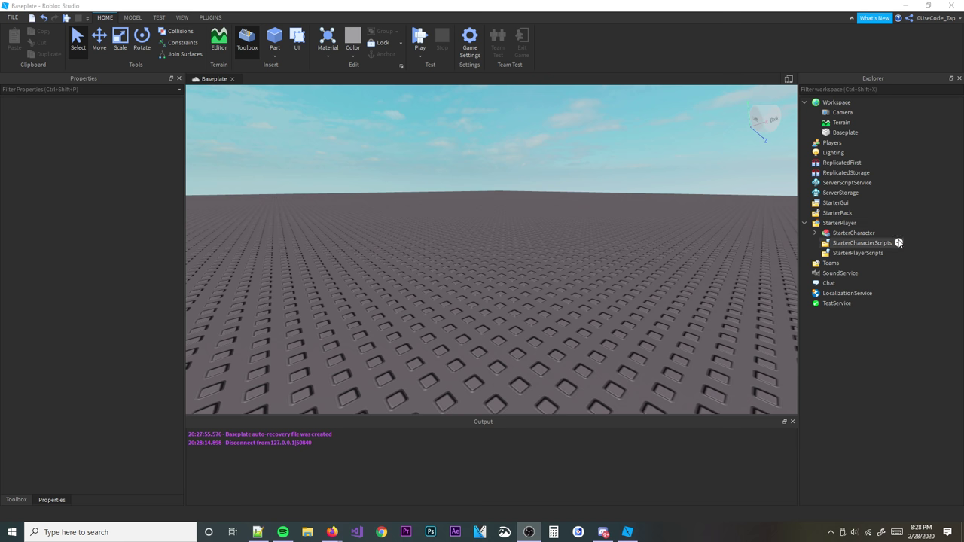
pyautogui.click(859, 234)
pyautogui.press('Delete')
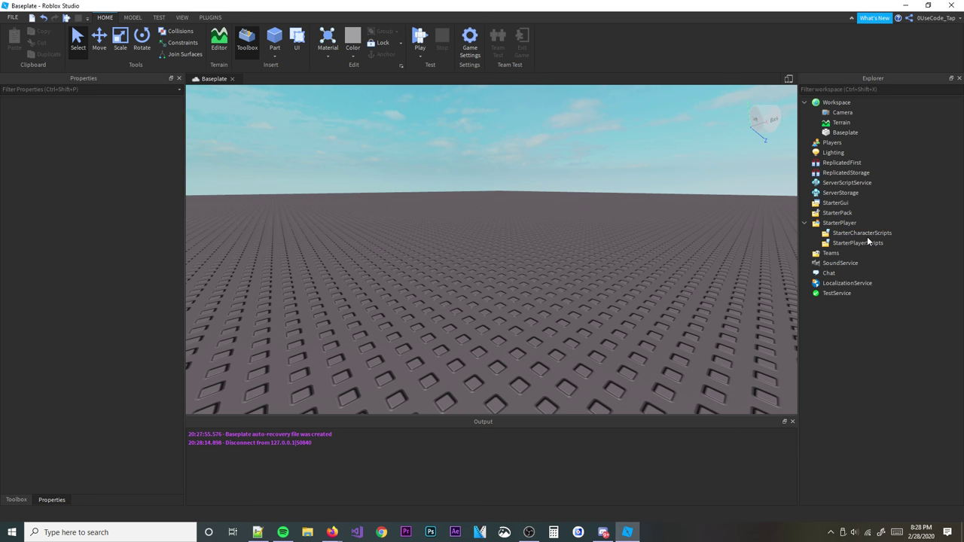
pyautogui.moveTo(503, 224); pyautogui.dragTo(515, 202, button='right')
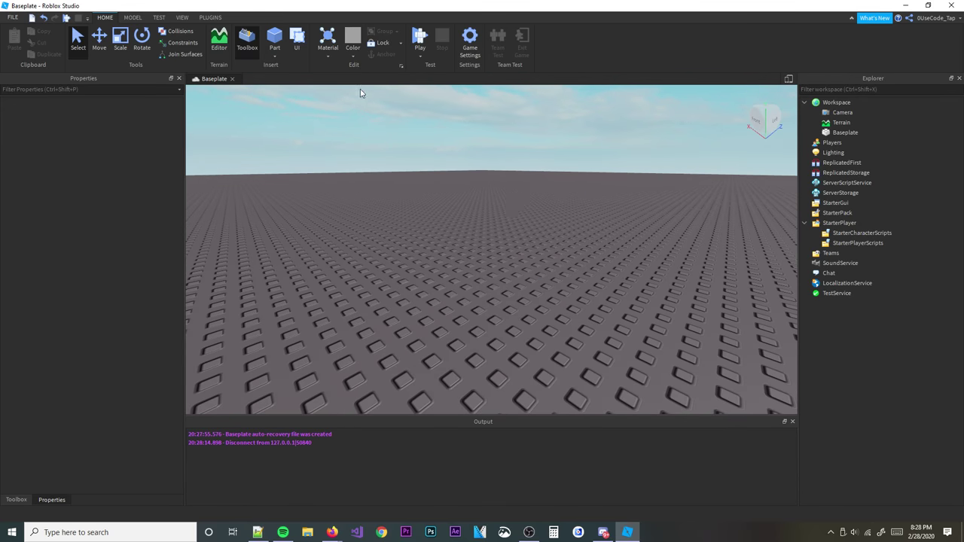
pyautogui.click(847, 221)
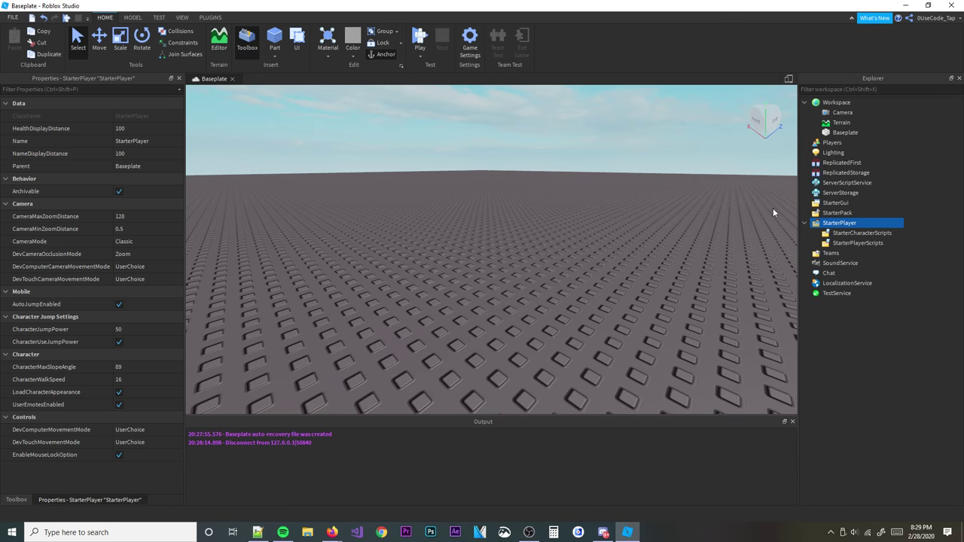
pyautogui.click(681, 185)
pyautogui.moveTo(681, 184); pyautogui.dragTo(590, 199, button='right')
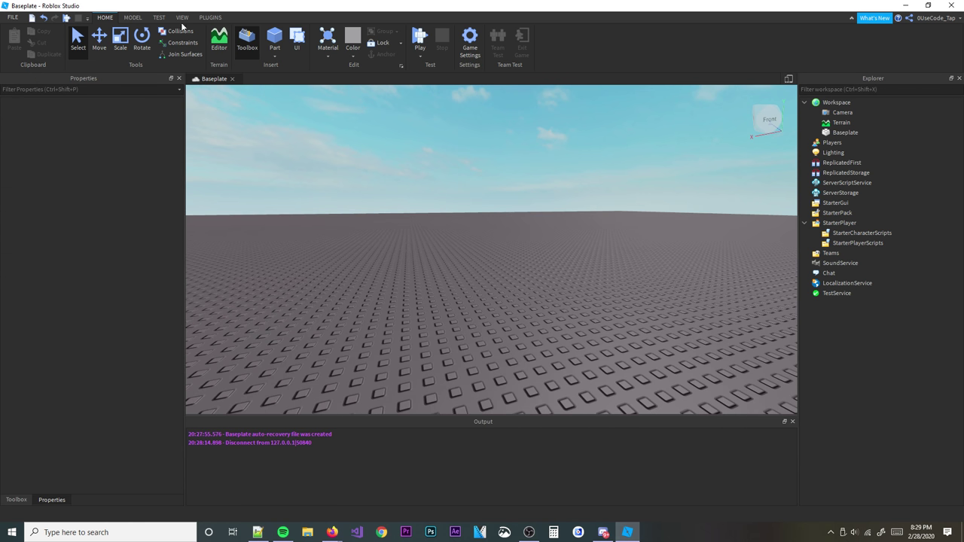
# - Bring up the Toolbox and search its models for "soldier"
pyautogui.click(181, 18)
pyautogui.click(97, 45)
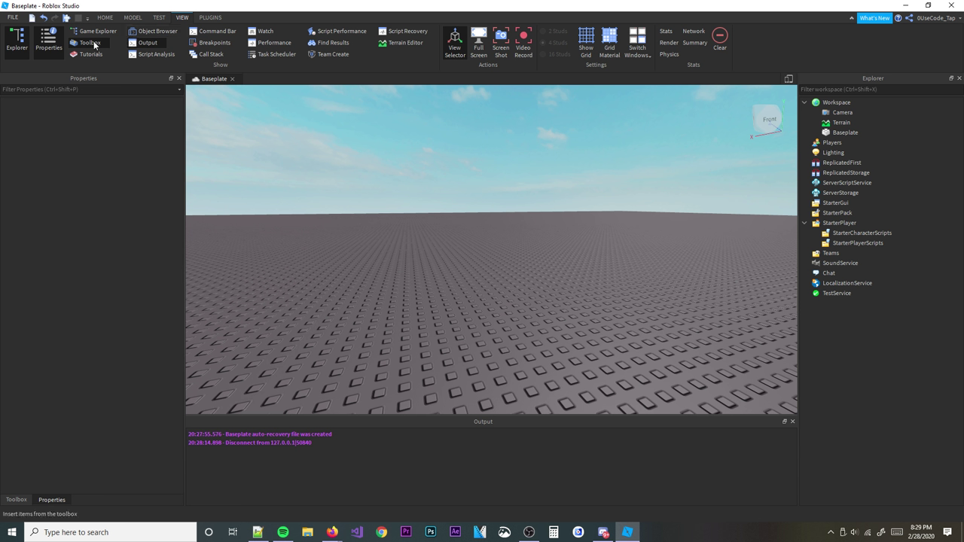
pyautogui.click(16, 500)
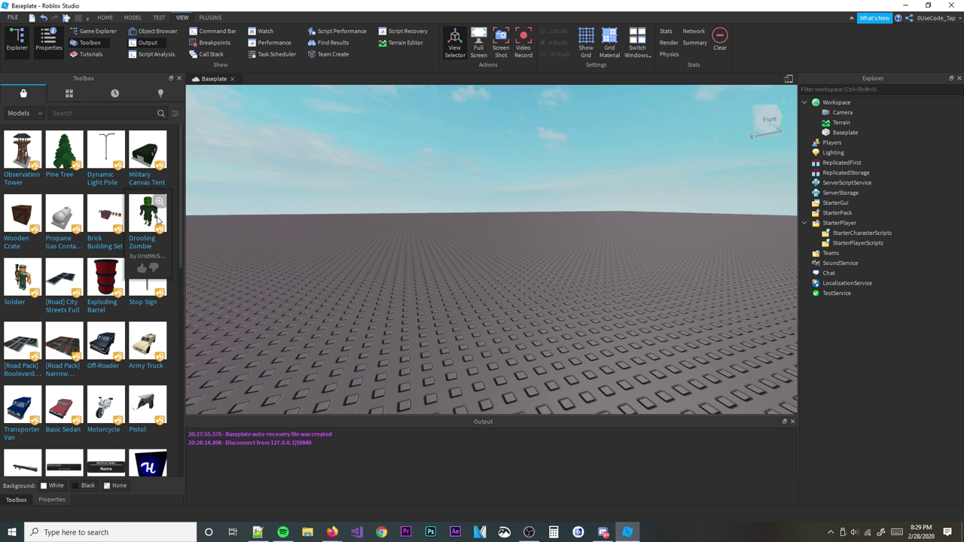
pyautogui.scroll(-5, 105, 226)
pyautogui.scroll(10, 105, 208)
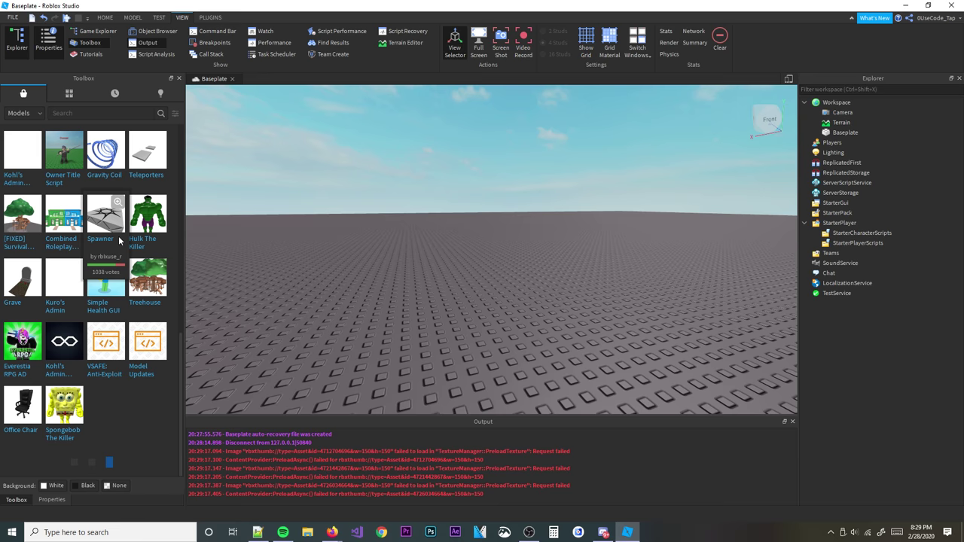
pyautogui.click(104, 112)
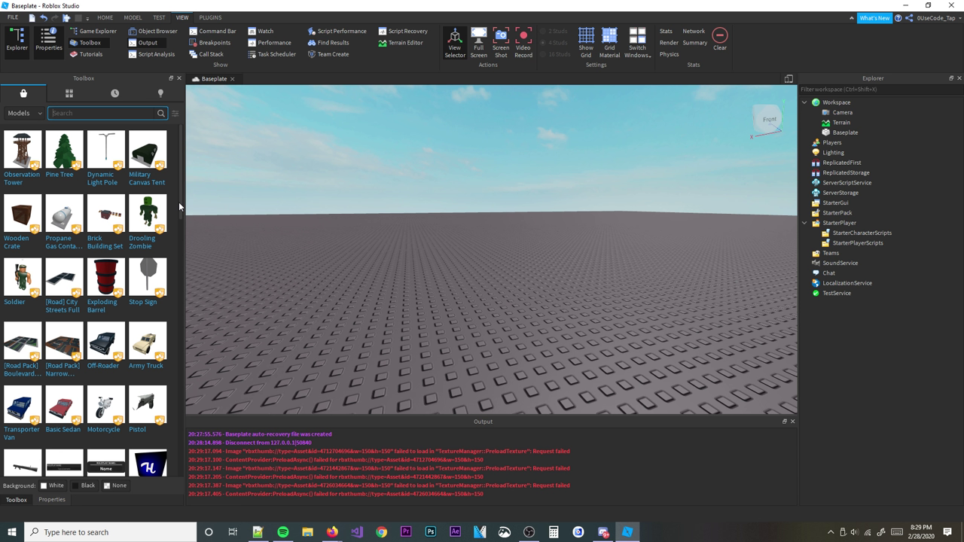
pyautogui.write('soldier')
pyautogui.press('Return')
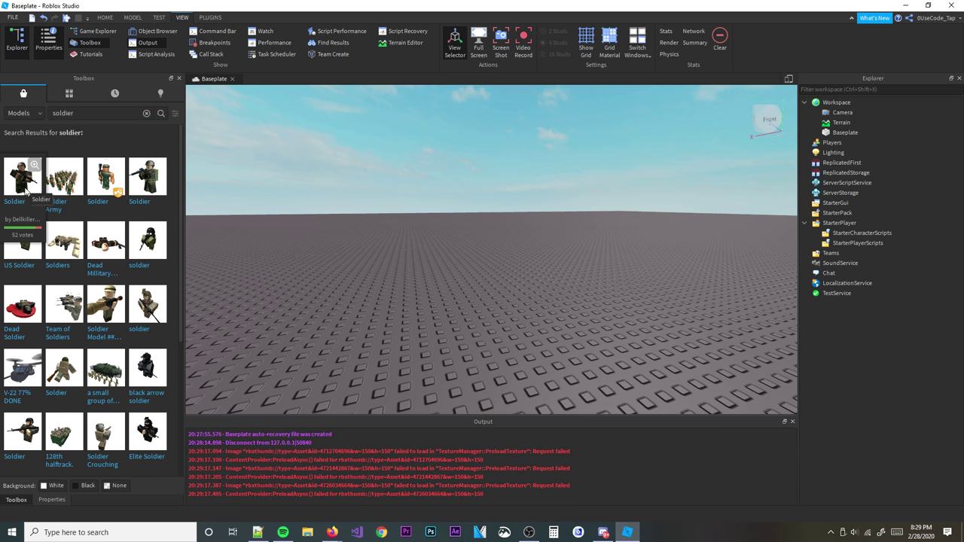
# - Insert the first Soldier model from the search results into the workspace and expand its contents
pyautogui.scroll(4, 545, 209)
pyautogui.moveTo(546, 209)
pyautogui.mouseDown(button='right')
pyautogui.moveTo(535, 194)
pyautogui.moveTo(557, 197)
pyautogui.mouseUp(button='right')
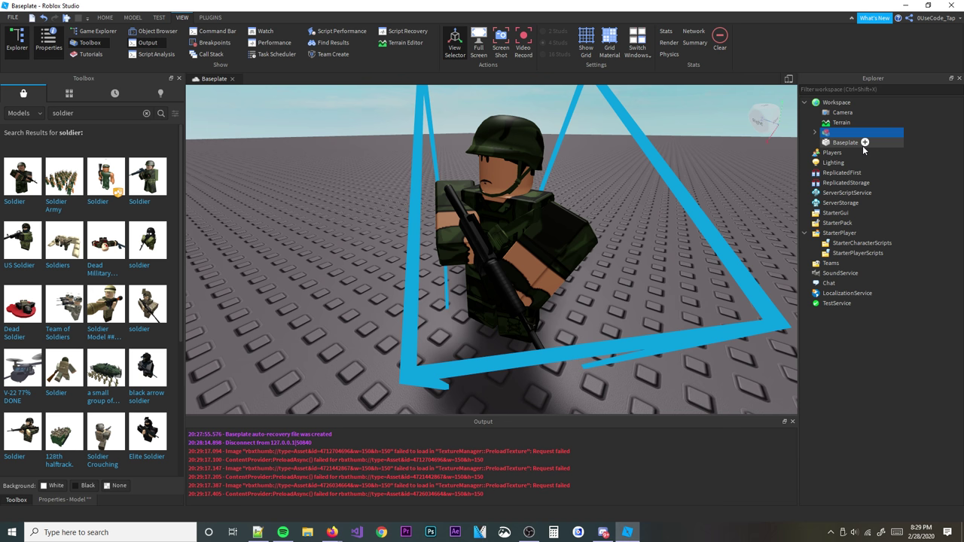
pyautogui.moveTo(850, 133); pyautogui.dragTo(842, 124)
pyautogui.click(815, 133)
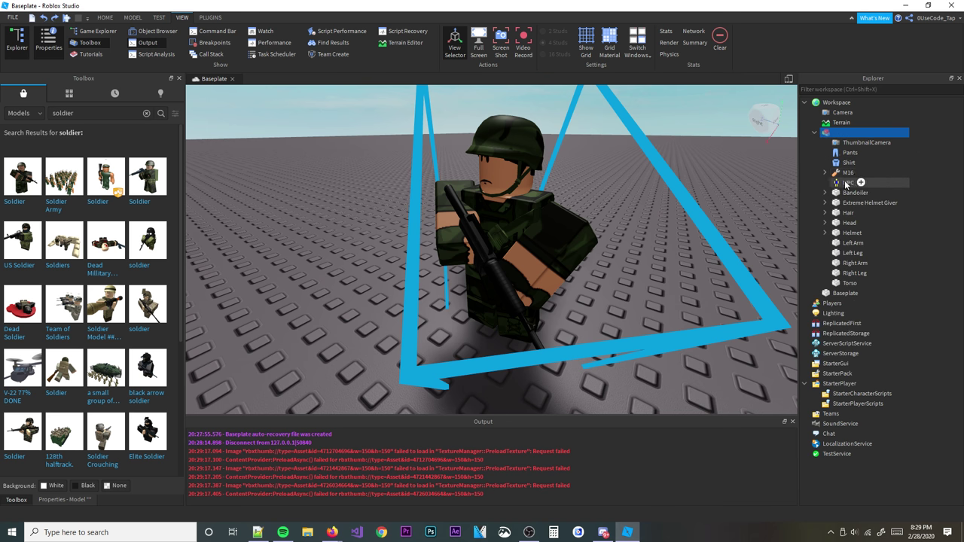
# - Examine the inserted soldier's parts one by one, including the M16, arms, legs, torso, head and helmet
pyautogui.click(845, 204)
pyautogui.click(847, 174)
pyautogui.click(848, 245)
pyautogui.click(853, 275)
pyautogui.click(854, 256)
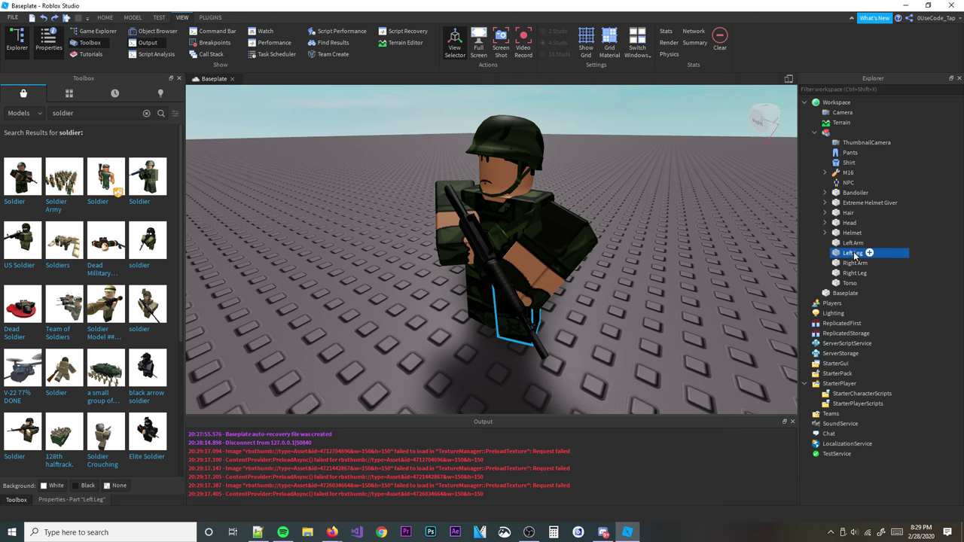
pyautogui.click(853, 223)
pyautogui.click(854, 243)
pyautogui.click(853, 272)
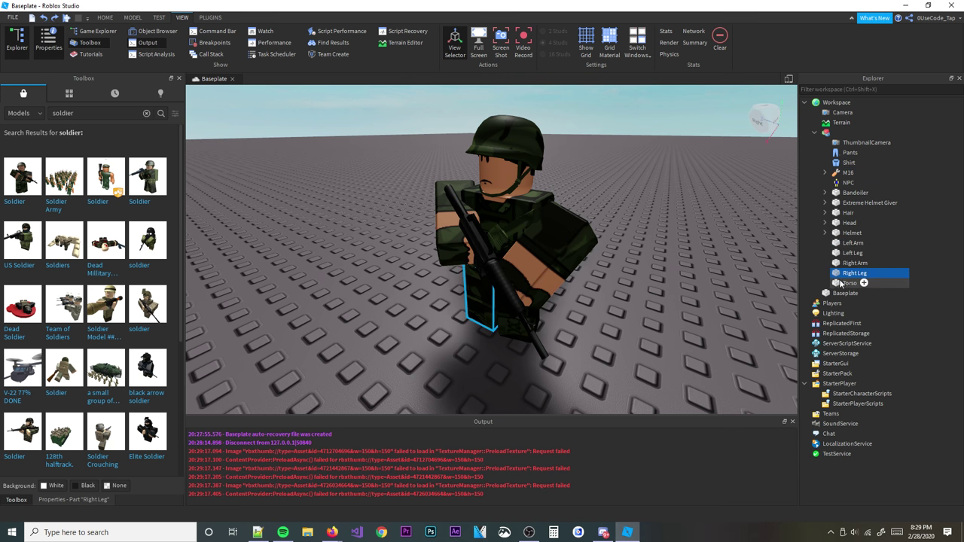
pyautogui.click(847, 283)
pyautogui.click(851, 233)
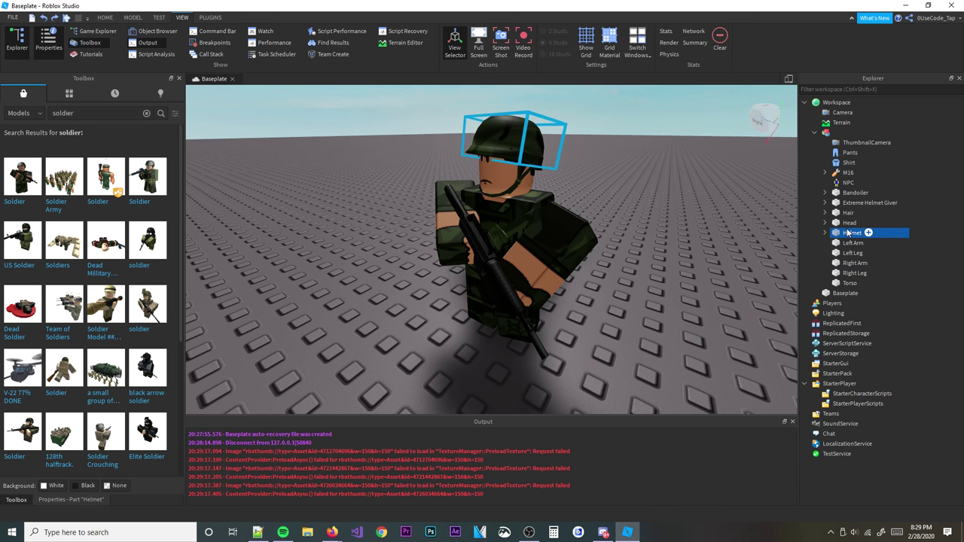
pyautogui.click(847, 224)
pyautogui.click(842, 242)
# - Check which child objects the soldier's Helmet and Head parts contain
pyautogui.click(826, 234)
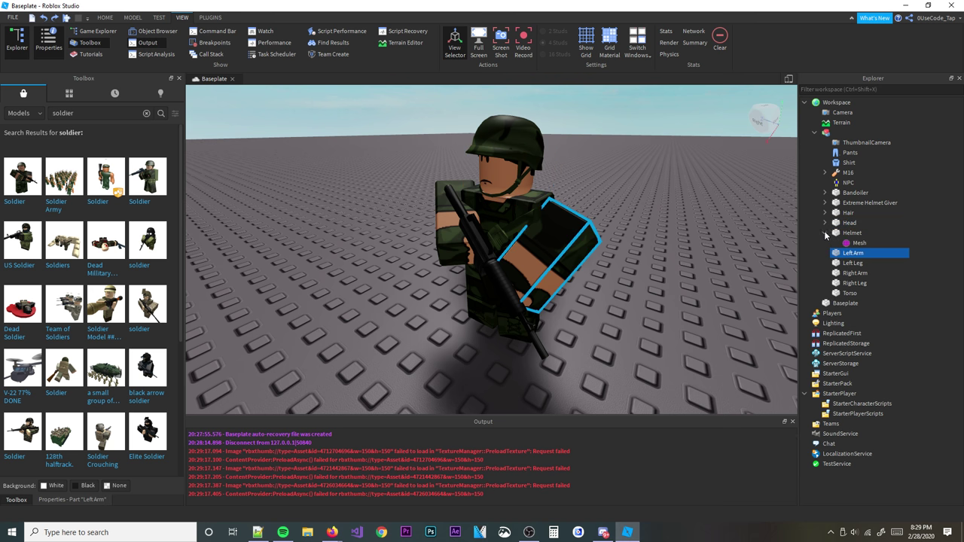
pyautogui.click(826, 234)
pyautogui.click(827, 234)
pyautogui.click(827, 234)
pyautogui.click(837, 233)
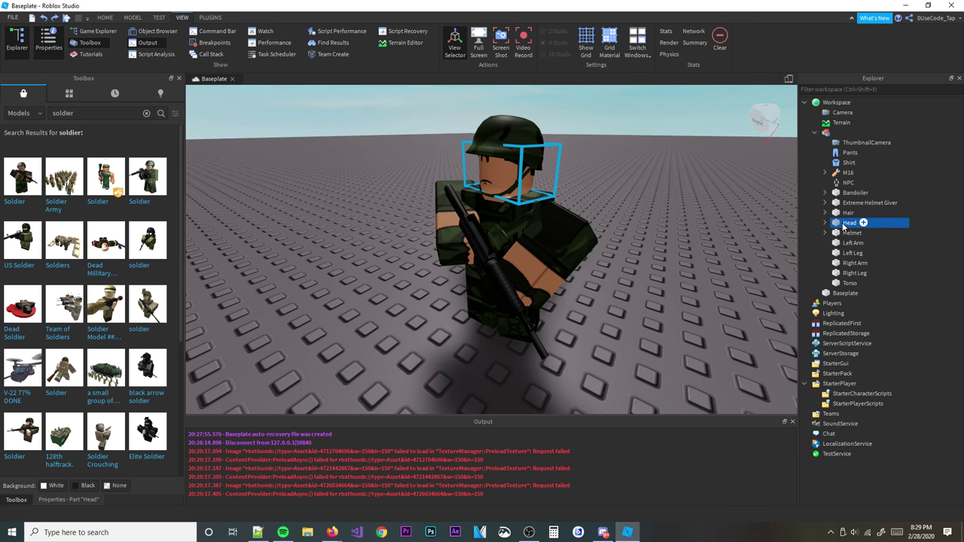
pyautogui.click(826, 233)
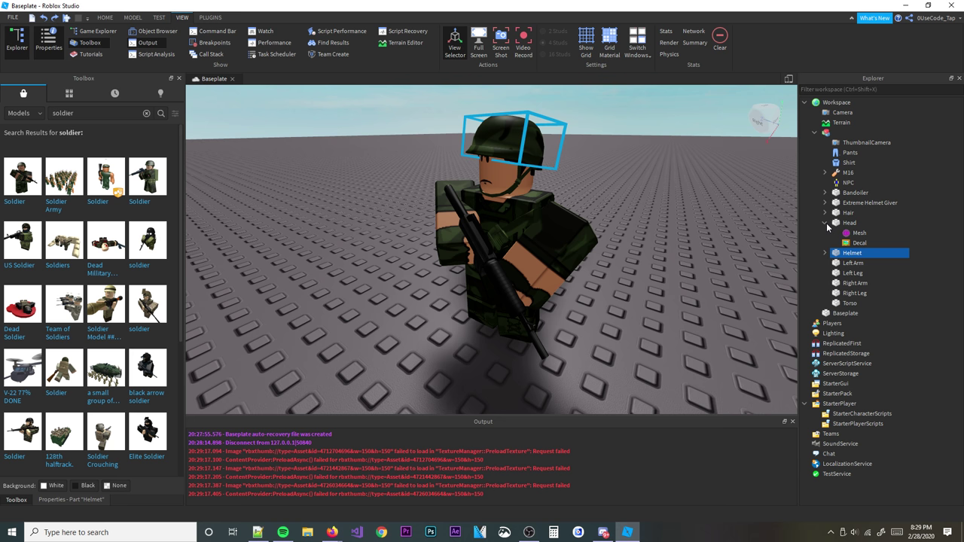
pyautogui.click(826, 232)
# - Delete the inserted soldier and insert the third Soldier model from the search results in its place
pyautogui.click(827, 134)
pyautogui.press('Delete')
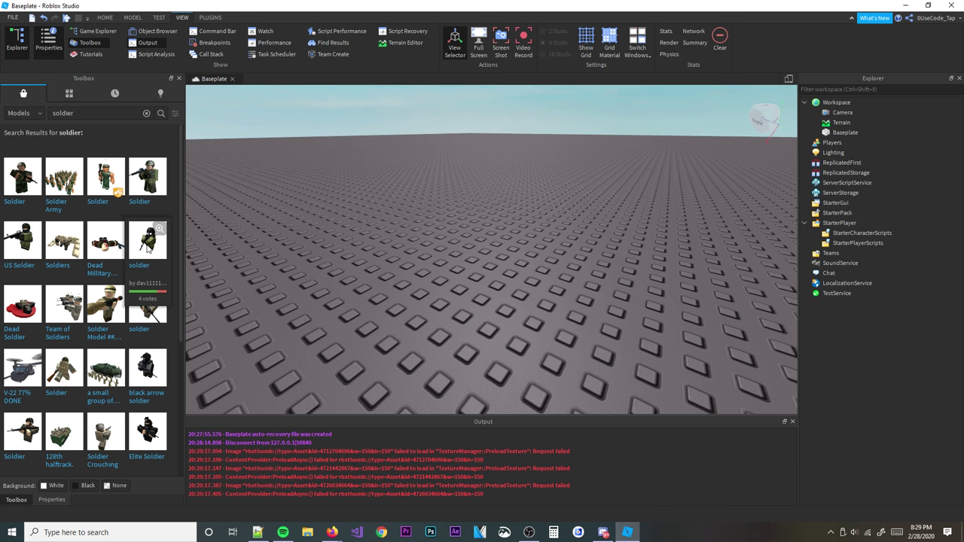
pyautogui.click(103, 181)
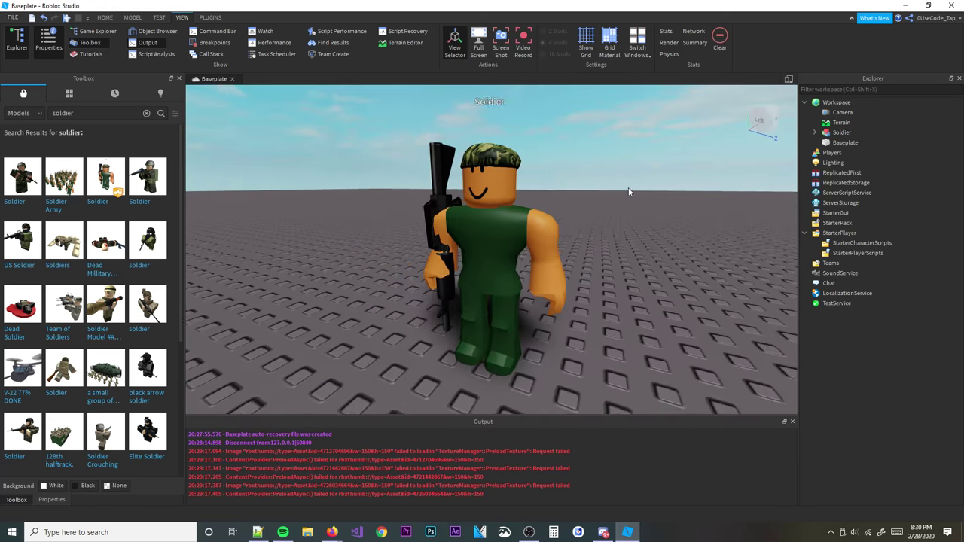
# - Expand the new Soldier model and examine its torso, animations, limbs, HumanoidRootPart, head and Memorial Day 2010 hat
pyautogui.click(815, 133)
pyautogui.moveTo(633, 159); pyautogui.dragTo(631, 160, button='right')
pyautogui.click(606, 152)
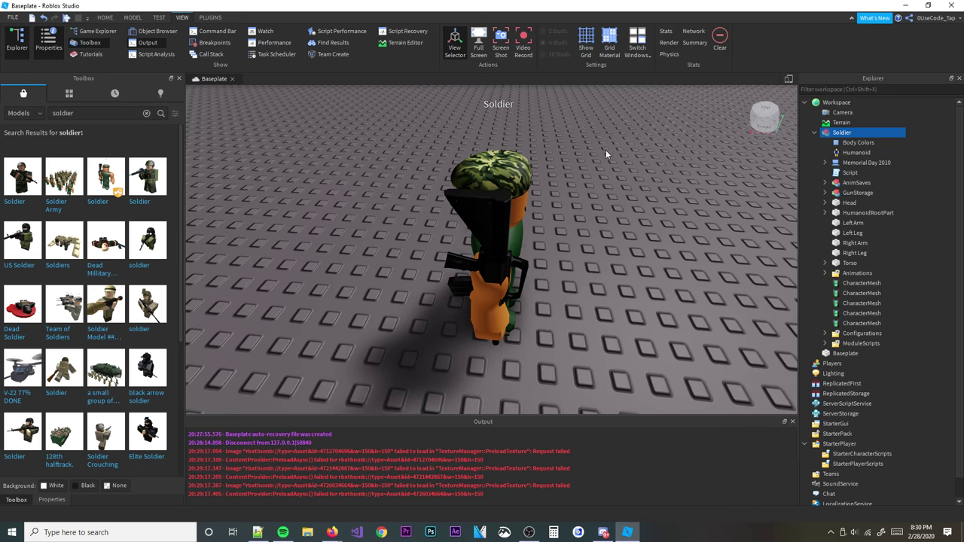
pyautogui.moveTo(500, 179); pyautogui.dragTo(501, 175, button='right')
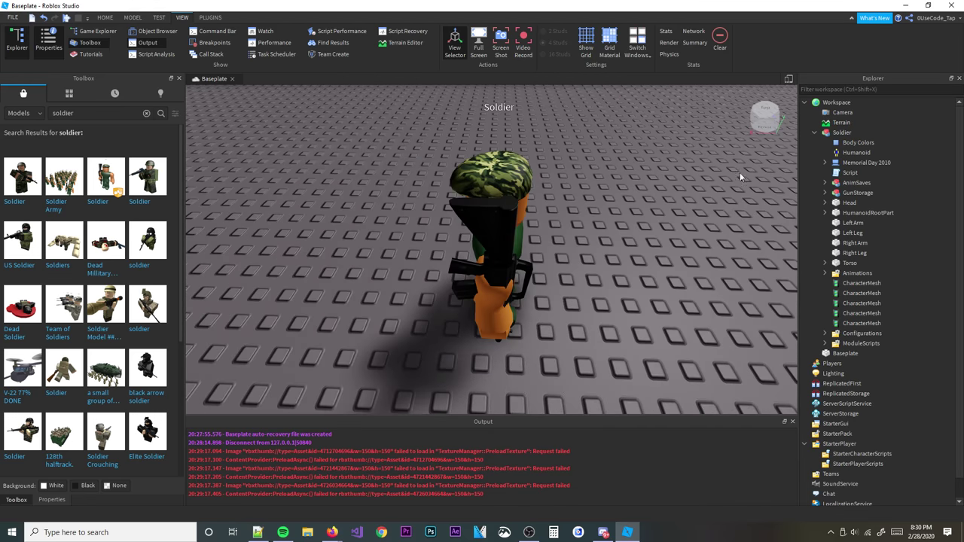
pyautogui.click(838, 263)
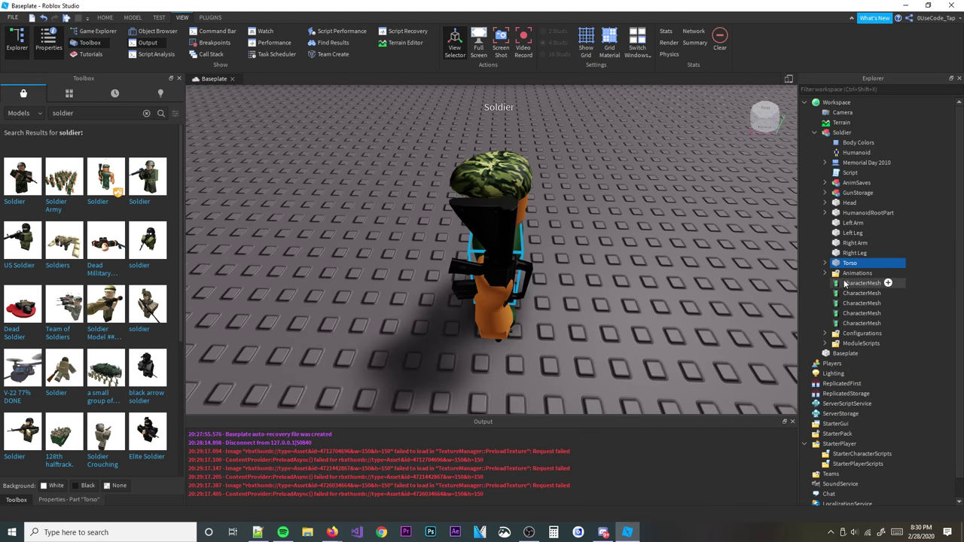
pyautogui.click(848, 274)
pyautogui.click(850, 223)
pyautogui.click(845, 213)
pyautogui.click(849, 203)
pyautogui.click(827, 203)
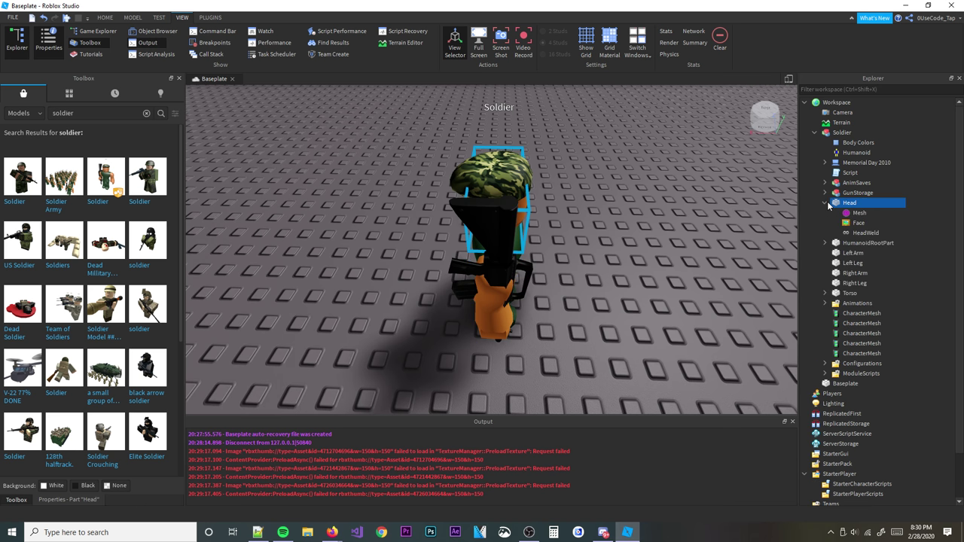
pyautogui.click(826, 202)
pyautogui.click(850, 163)
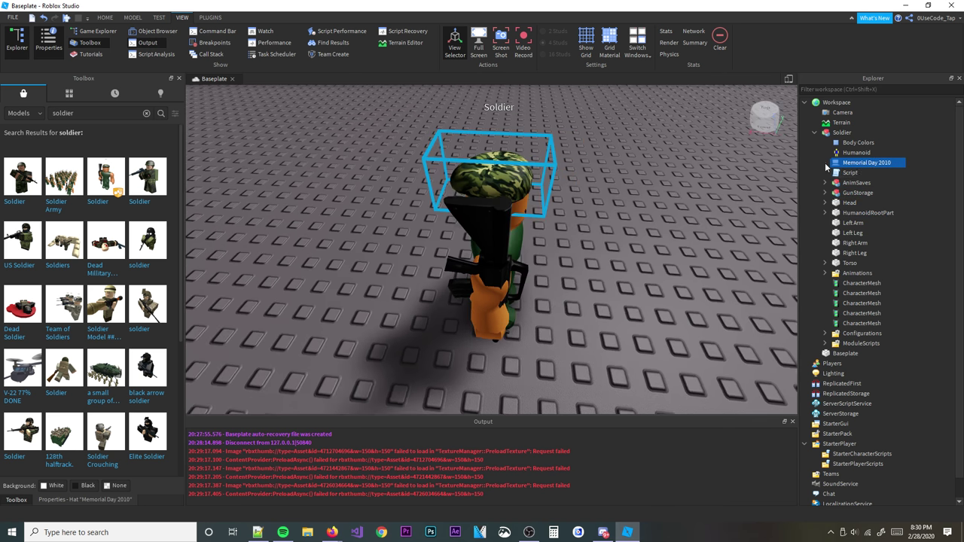
# - Inspect the Handle inside the soldier's Memorial Day 2010 hat from several sides
pyautogui.click(825, 163)
pyautogui.click(862, 172)
pyautogui.hotkey('ctrl', 'r')
pyautogui.click(716, 174)
pyautogui.moveTo(716, 175); pyautogui.dragTo(714, 175, button='right')
pyautogui.click(854, 163)
pyautogui.click(860, 172)
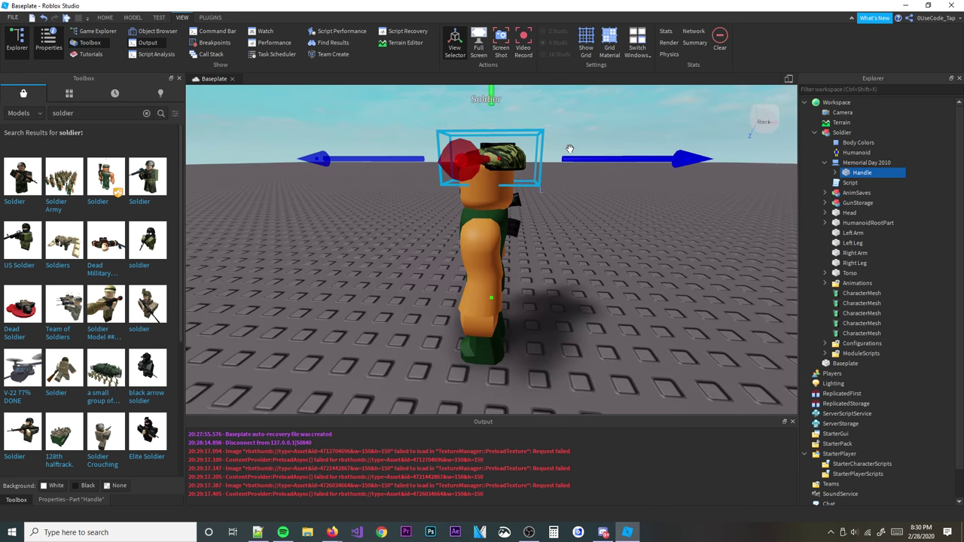
pyautogui.click(592, 201)
pyautogui.moveTo(593, 201); pyautogui.dragTo(618, 195, button='right')
pyautogui.hotkey('ctrl', 'z')
pyautogui.click(654, 186)
pyautogui.click(866, 163)
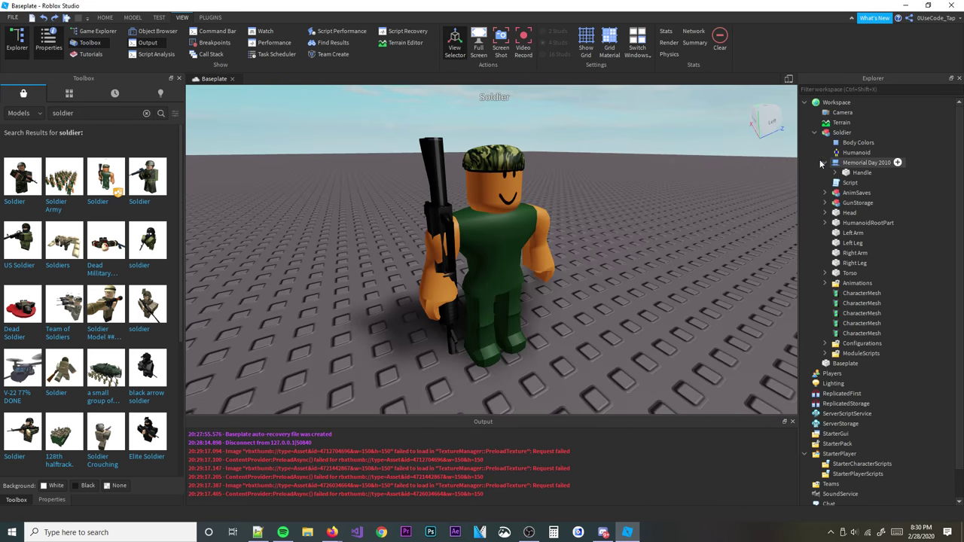
# - Identify the soldier's gun among its parts and delete the GunStorage model
pyautogui.click(825, 163)
pyautogui.click(837, 213)
pyautogui.click(826, 273)
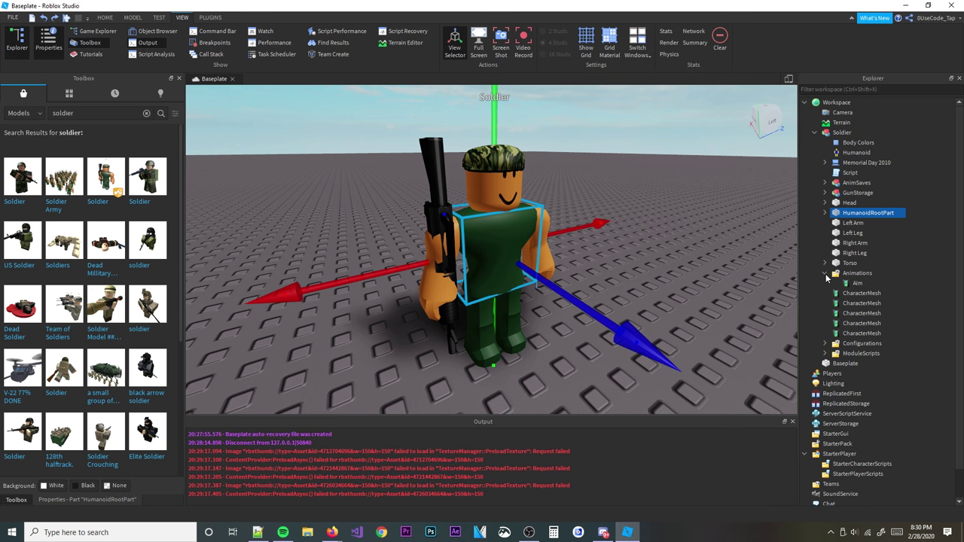
pyautogui.click(825, 274)
pyautogui.click(855, 253)
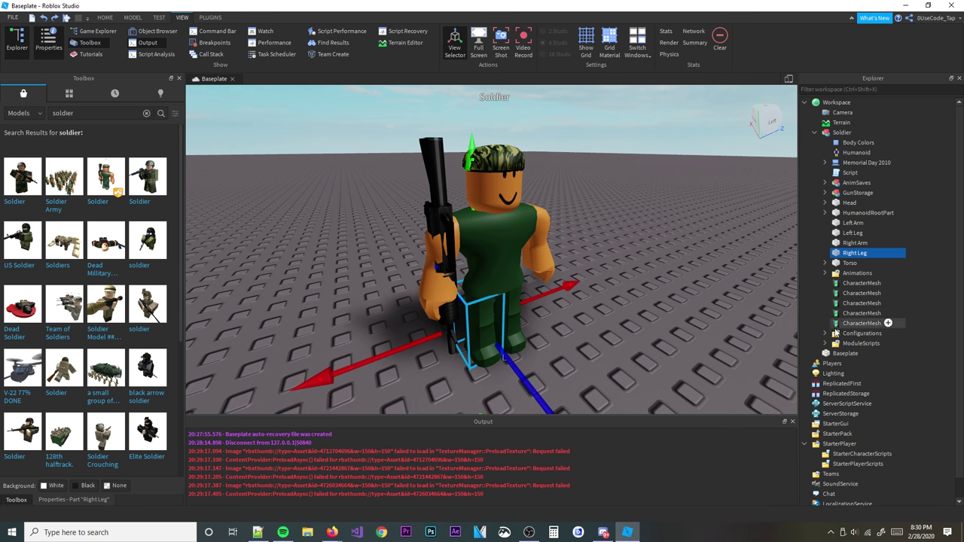
pyautogui.click(858, 193)
pyautogui.click(849, 183)
pyautogui.click(851, 174)
pyautogui.click(852, 183)
pyautogui.click(852, 193)
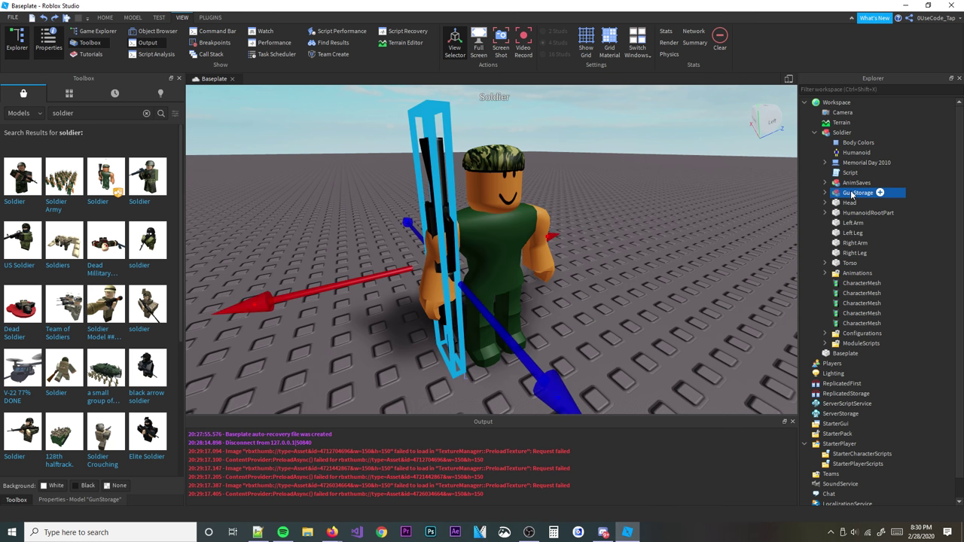
pyautogui.press('Delete')
# - Delete the Animations, Configurations and ModuleScripts folders from the Soldier model
pyautogui.click(859, 273)
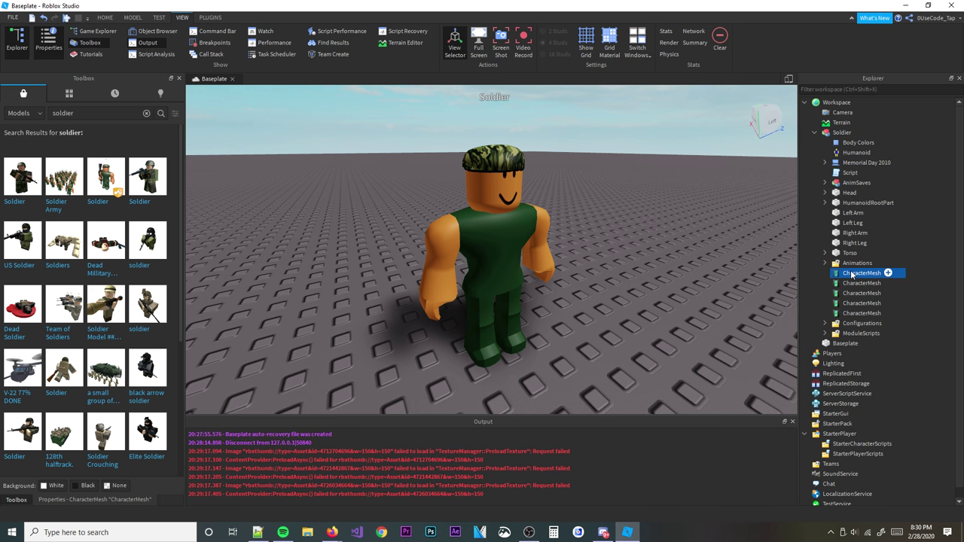
pyautogui.click(857, 263)
pyautogui.keyDown('ctrl'); pyautogui.click(862, 334); pyautogui.keyUp('ctrl')
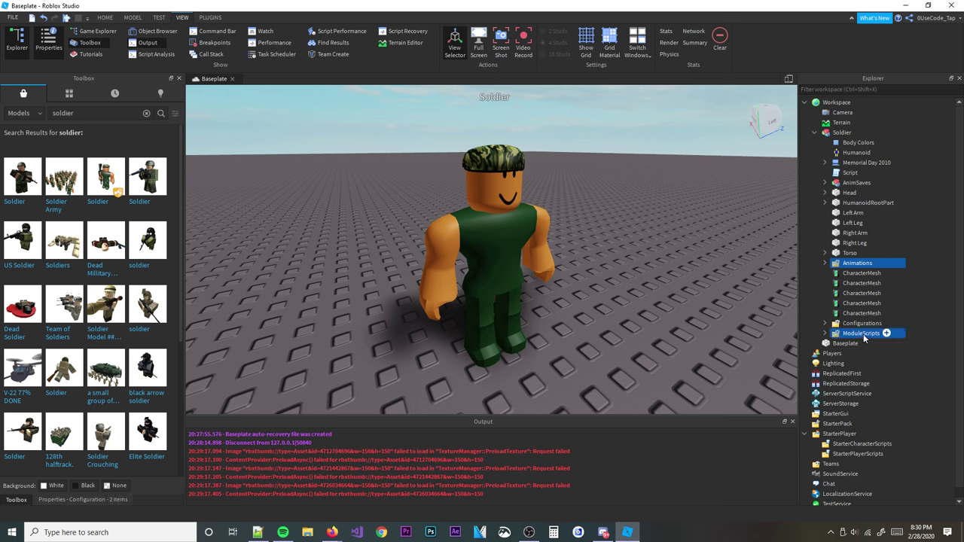
pyautogui.keyDown('ctrl'); pyautogui.click(863, 324); pyautogui.keyUp('ctrl')
pyautogui.press('Delete')
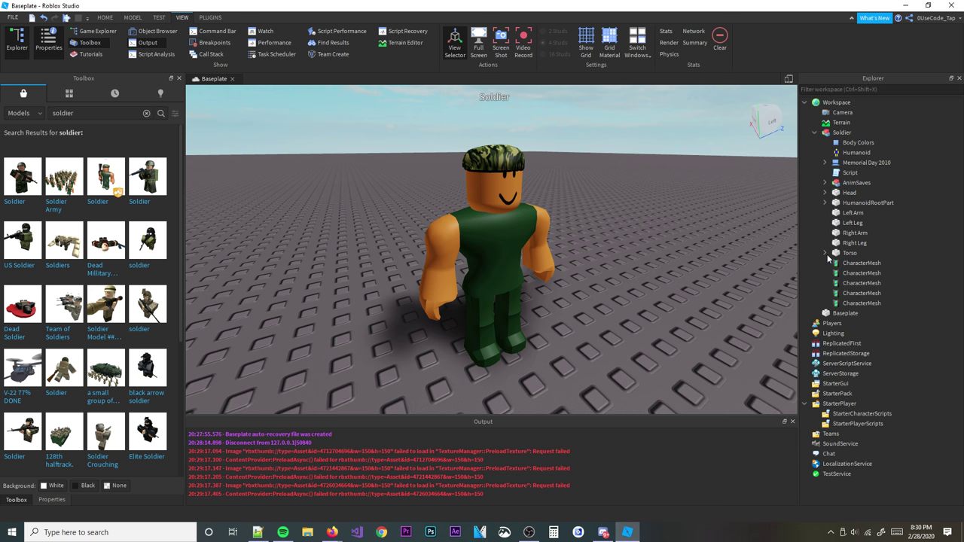
# - Check the Torso, Head and AnimSaves contents of the Soldier model, and delete AnimSaves with its saved animations
pyautogui.click(826, 254)
pyautogui.click(827, 252)
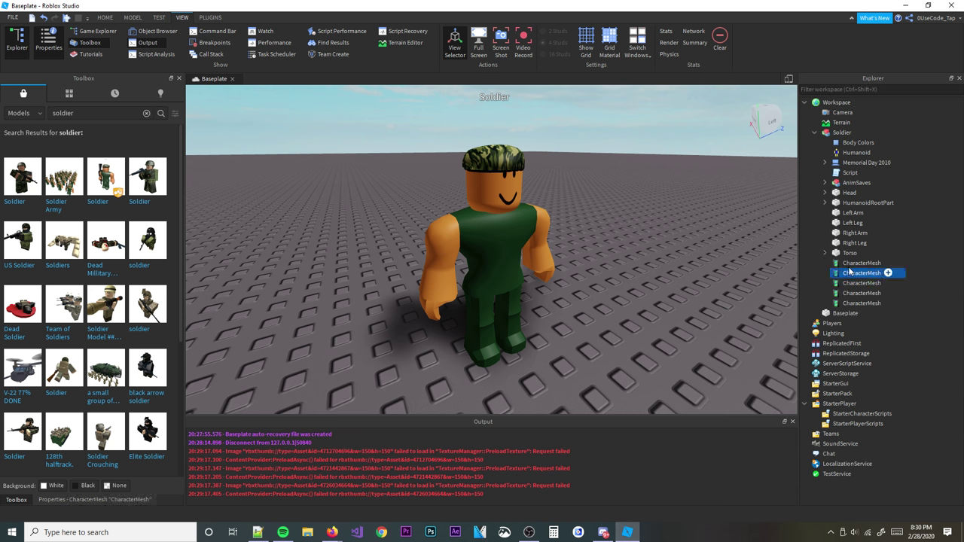
pyautogui.click(824, 252)
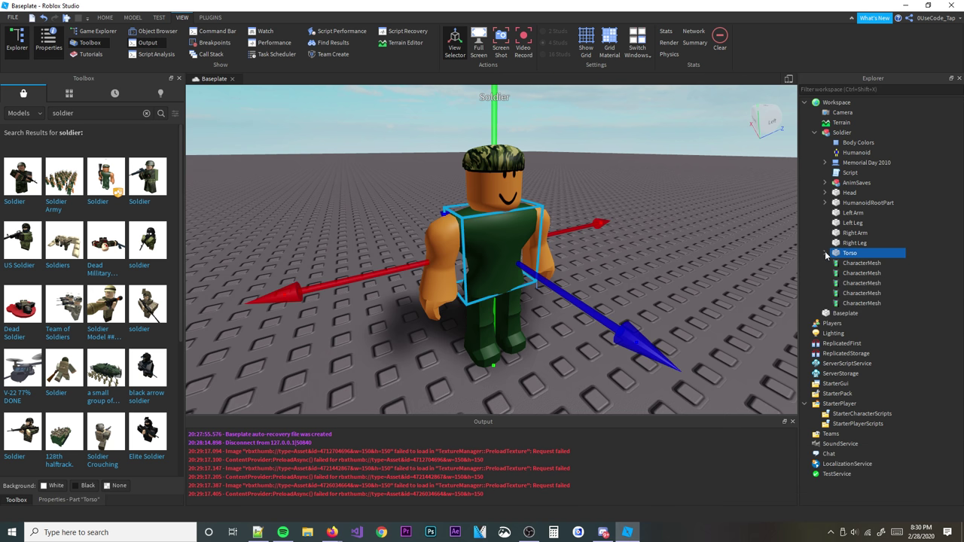
pyautogui.click(825, 193)
pyautogui.click(825, 182)
pyautogui.scroll(-1, 826, 180)
pyautogui.click(827, 183)
pyautogui.click(826, 193)
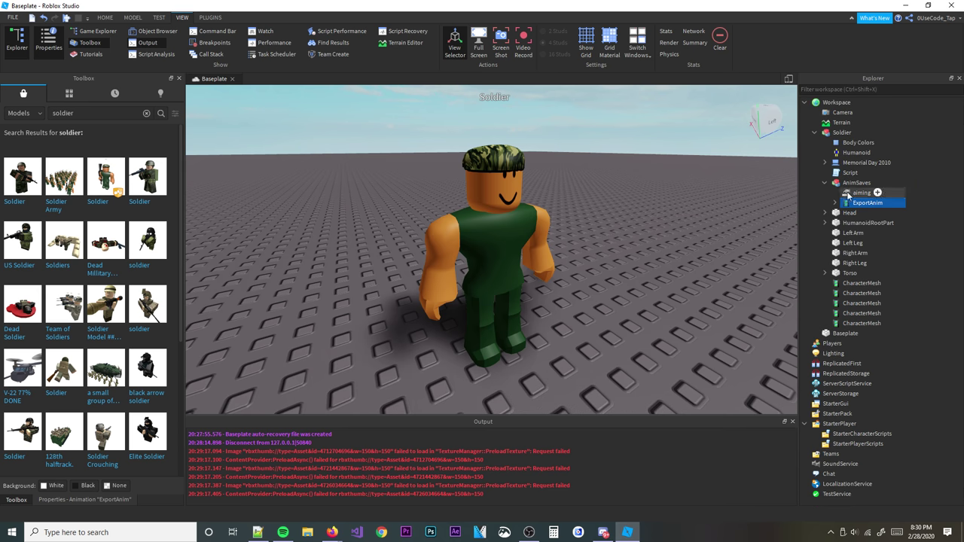
pyautogui.click(845, 193)
pyautogui.click(845, 201)
pyautogui.click(846, 185)
pyautogui.press('Delete')
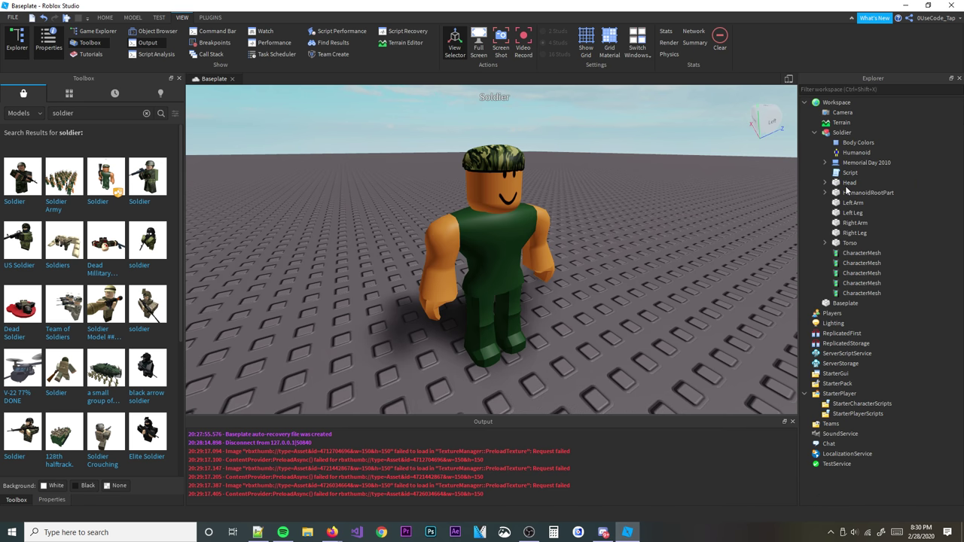
# - Delete the Script from the Soldier model
pyautogui.click(846, 183)
pyautogui.click(846, 175)
pyautogui.press('Delete')
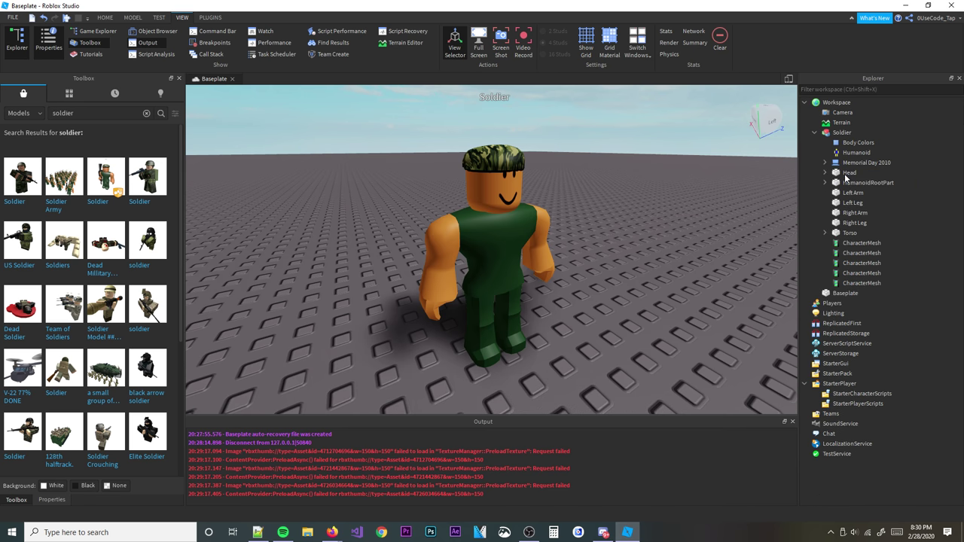
# - Review the soldier's Humanoid and its remaining body parts from Head through Torso
pyautogui.click(845, 174)
pyautogui.click(847, 153)
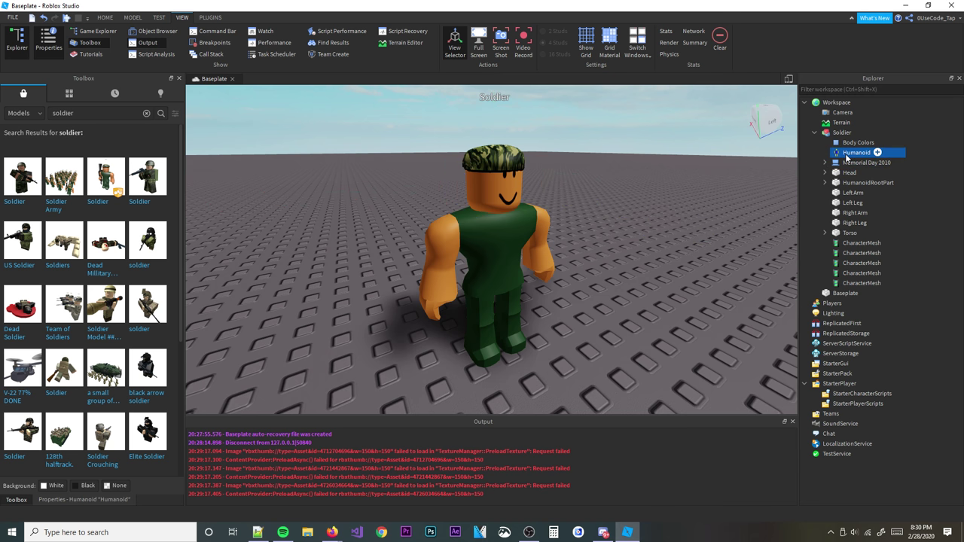
pyautogui.click(847, 173)
pyautogui.keyDown('shift'); pyautogui.click(848, 233); pyautogui.keyUp('shift')
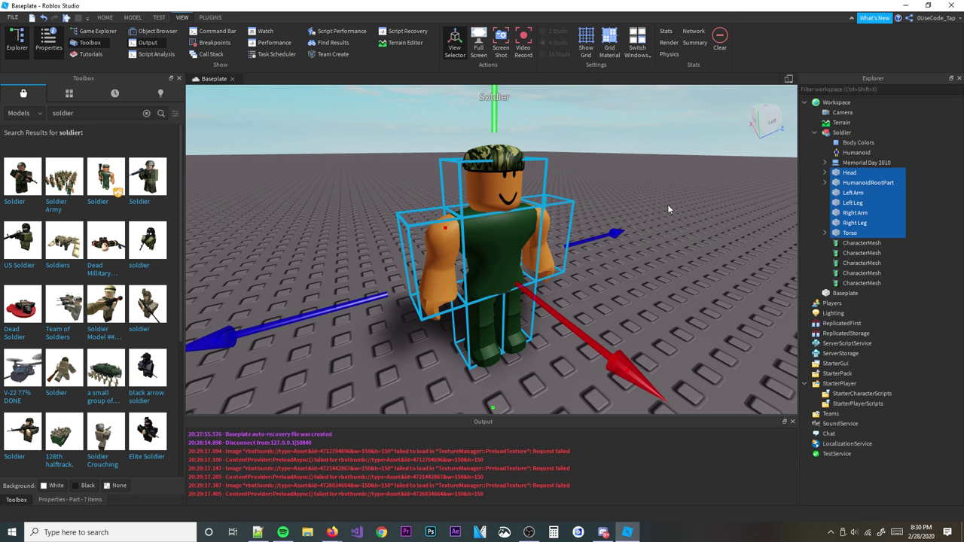
pyautogui.moveTo(668, 204); pyautogui.dragTo(660, 199, button='right')
pyautogui.click(673, 138)
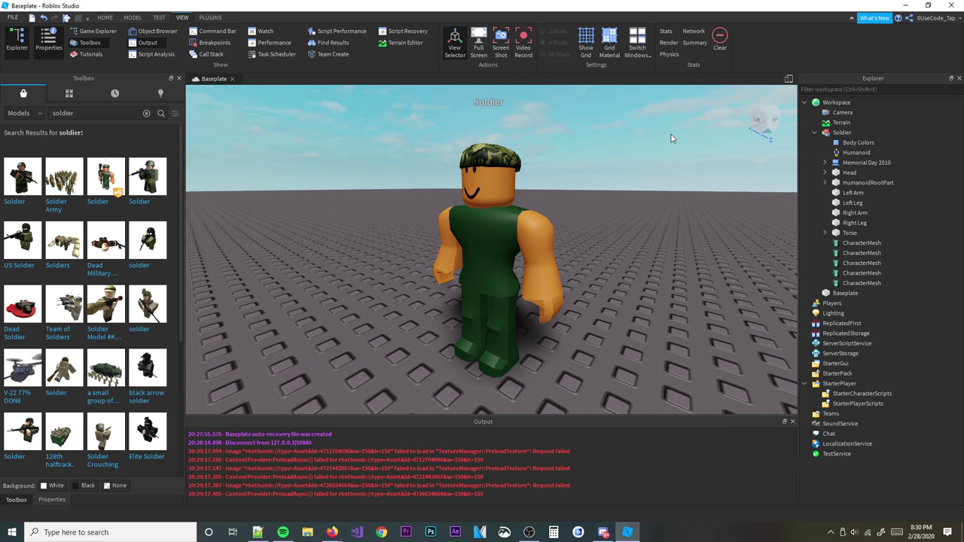
# - Set the Soldier model's PrimaryPart property to HumanoidRootPart
pyautogui.click(51, 499)
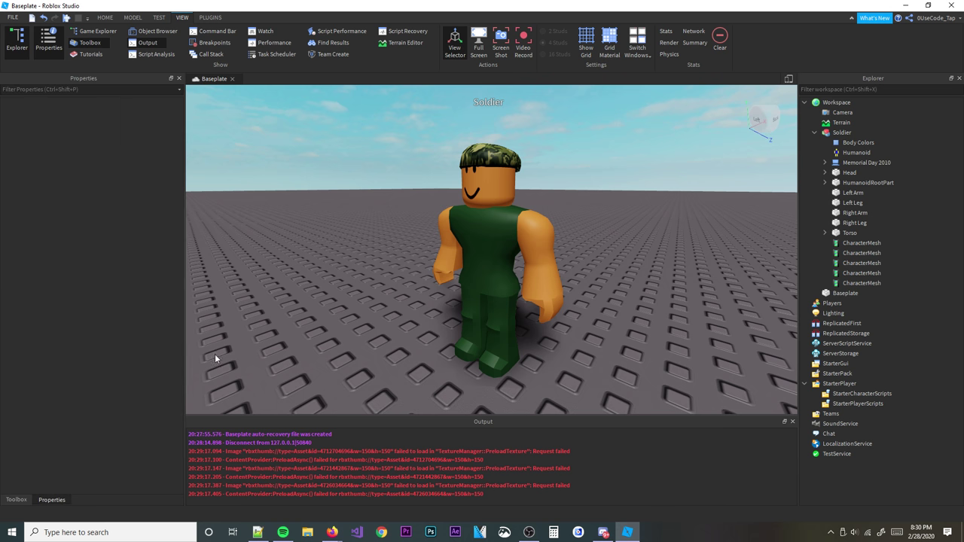
pyautogui.click(16, 500)
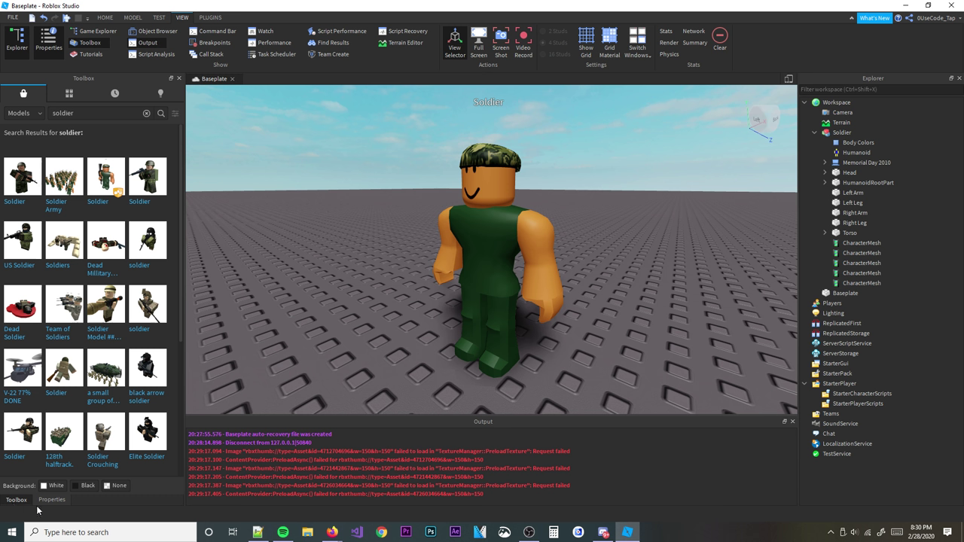
pyautogui.click(52, 499)
pyautogui.click(840, 132)
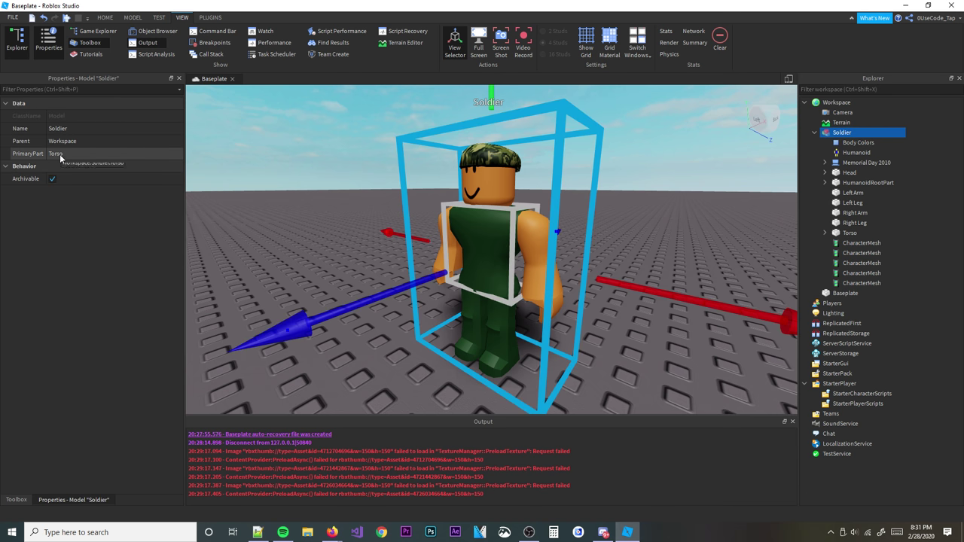
pyautogui.moveTo(402, 189); pyautogui.dragTo(610, 157, button='right')
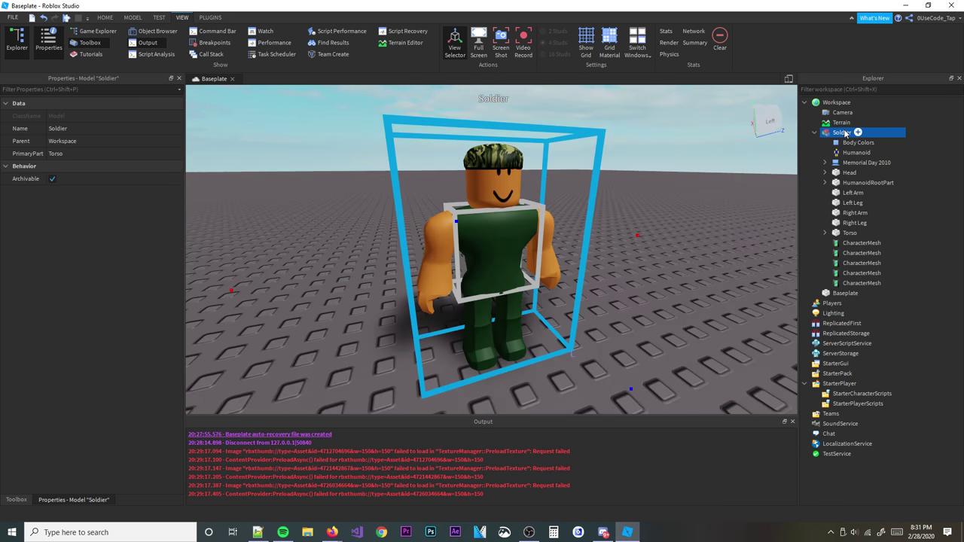
pyautogui.click(815, 133)
pyautogui.click(826, 136)
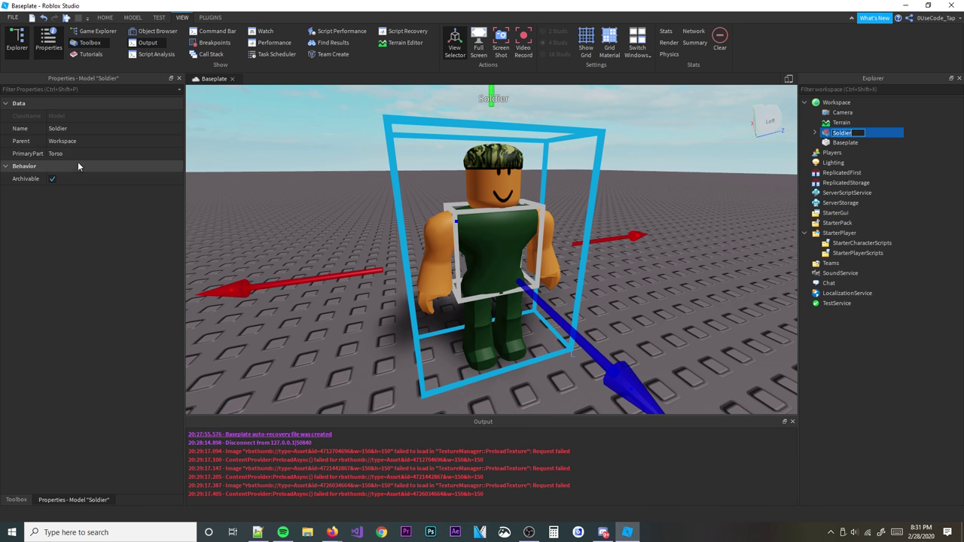
pyautogui.click(63, 154)
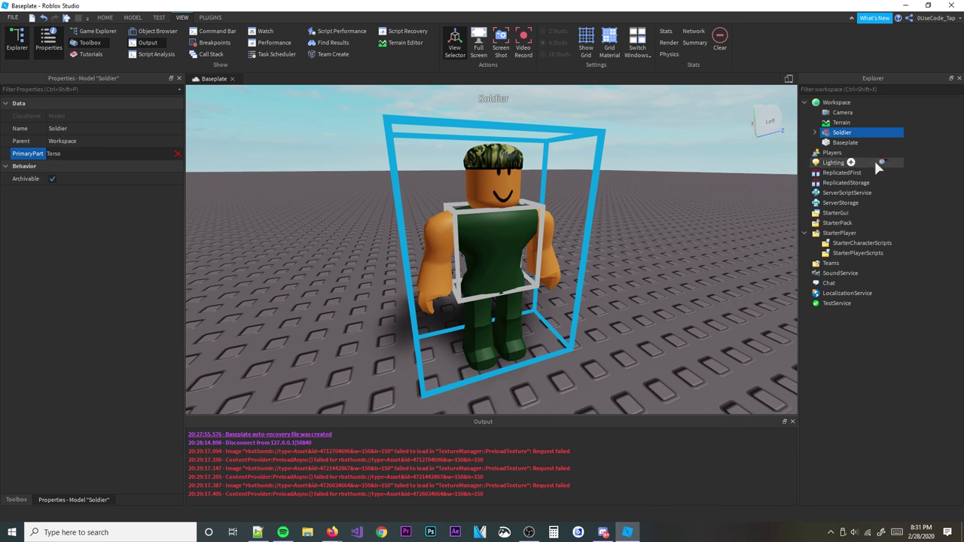
pyautogui.click(815, 133)
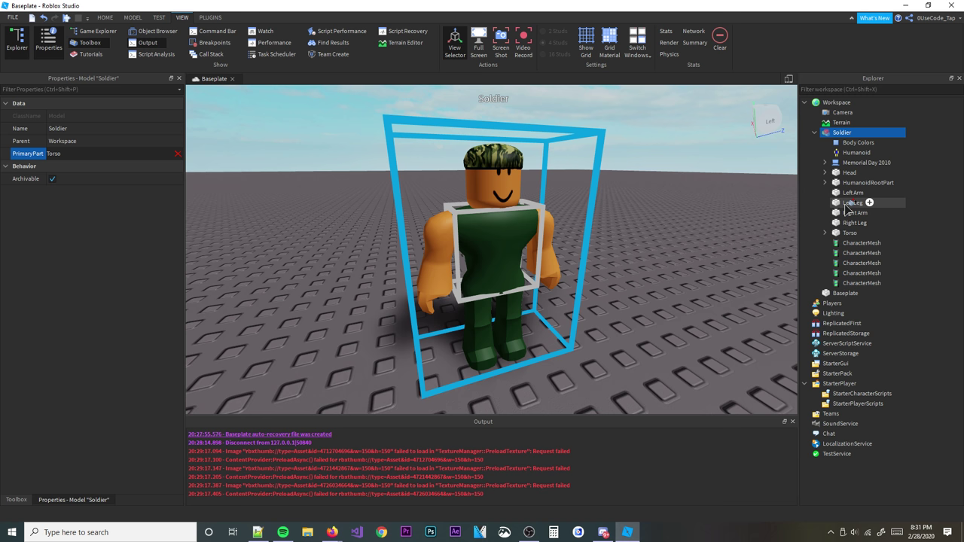
pyautogui.click(633, 211)
pyautogui.moveTo(633, 211); pyautogui.dragTo(452, 107, button='right')
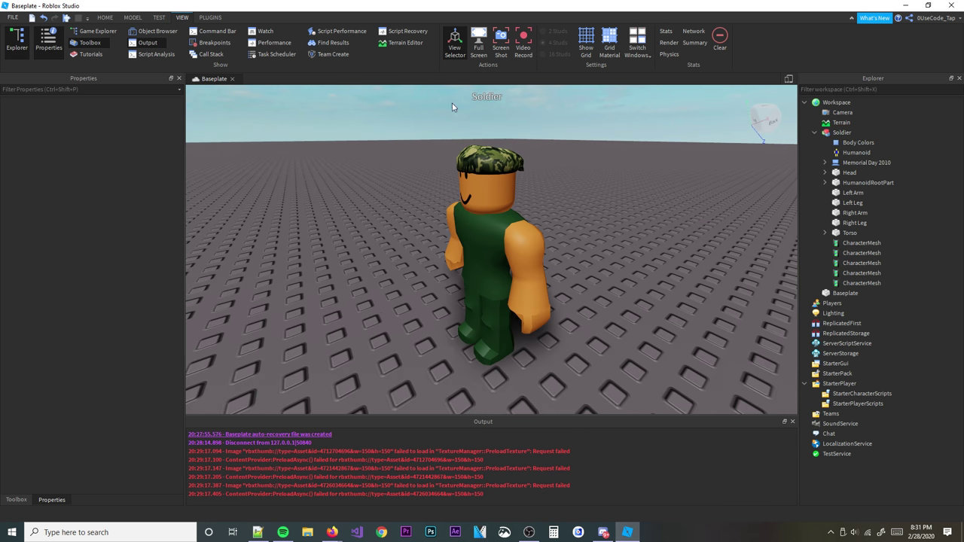
# - Rename the Soldier model as StarterCharacter and move it into StarterPlayer
pyautogui.click(105, 17)
pyautogui.click(418, 37)
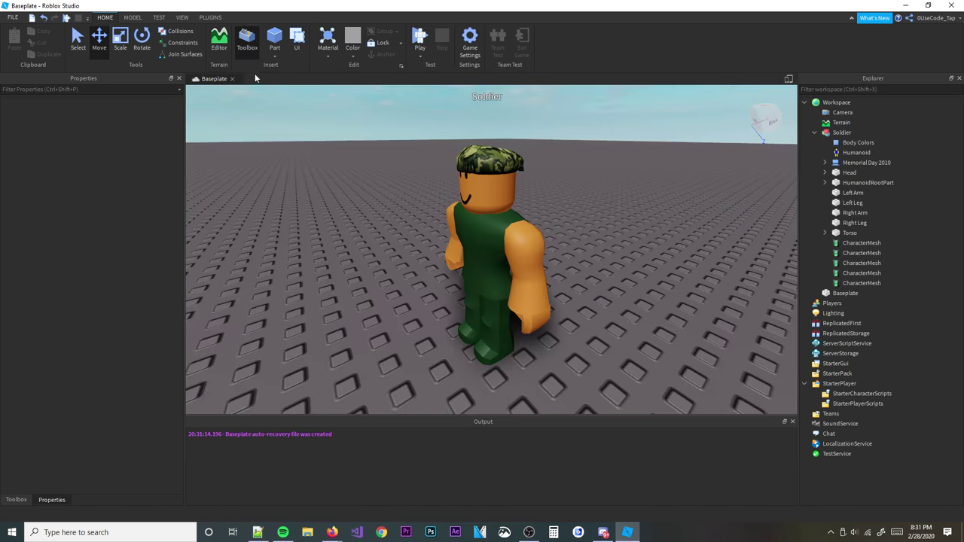
pyautogui.doubleClick(851, 134)
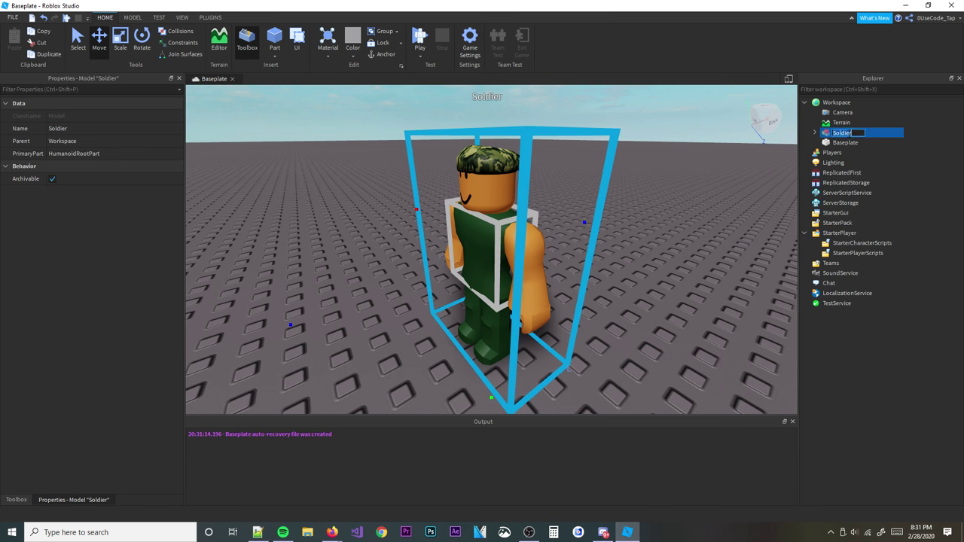
pyautogui.write('StarterCharacter')
pyautogui.press('Return')
pyautogui.moveTo(850, 143); pyautogui.dragTo(837, 226)
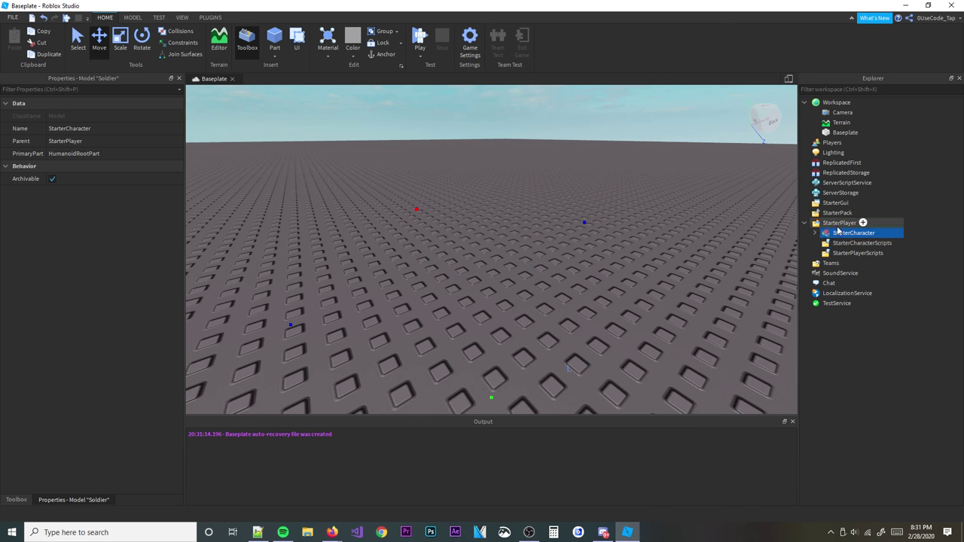
pyautogui.click(836, 243)
pyautogui.click(836, 236)
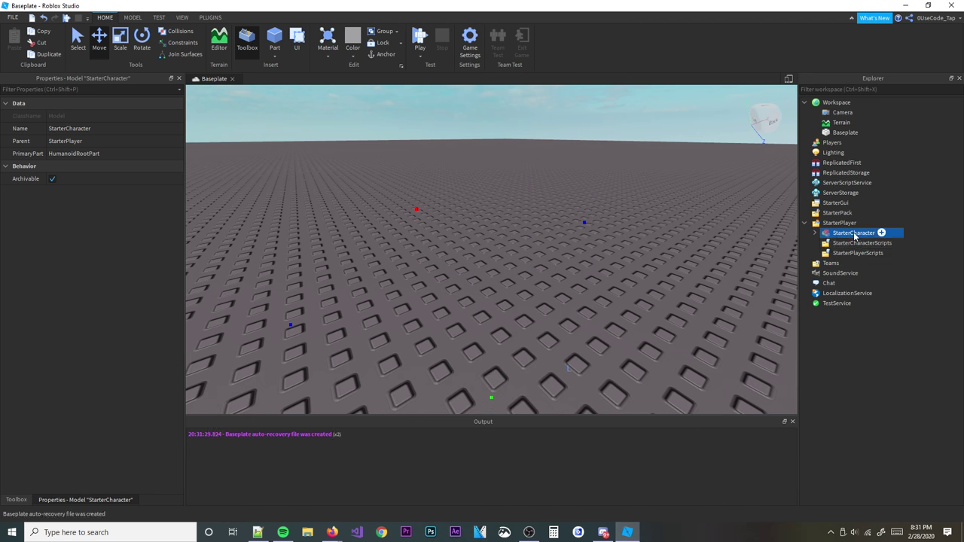
pyautogui.click(628, 178)
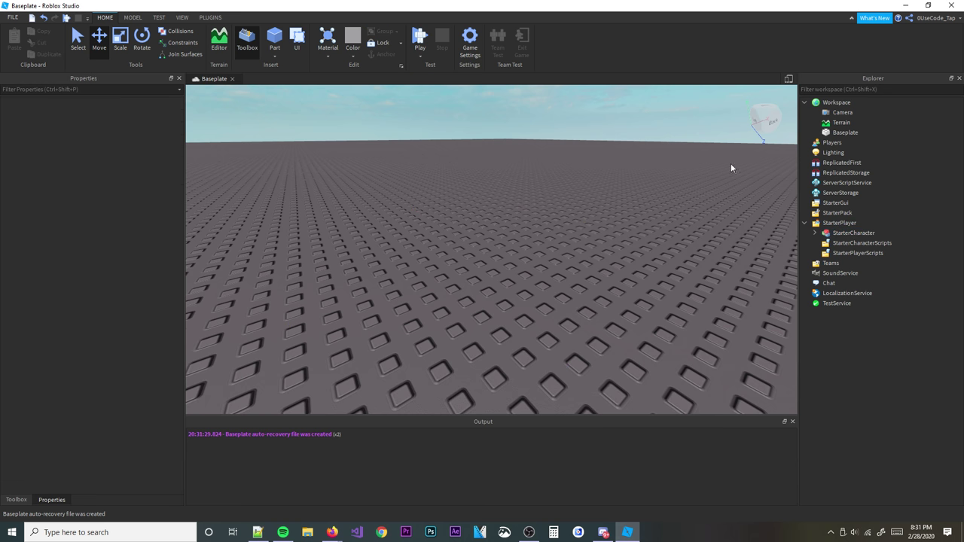
pyautogui.click(848, 226)
pyautogui.click(849, 235)
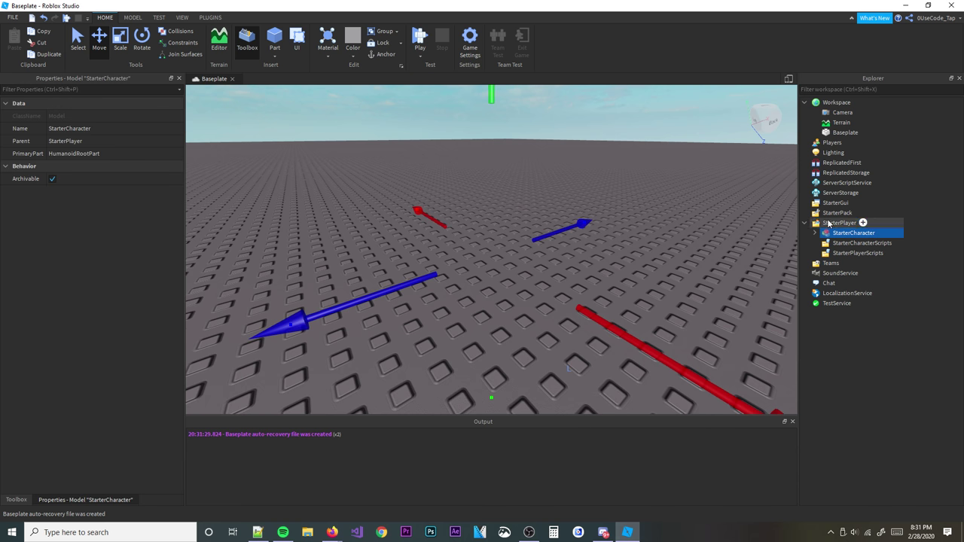
pyautogui.click(714, 207)
# - Playtest the game, view the soldier character from several angles while walking it around, and stop the test
pyautogui.click(427, 38)
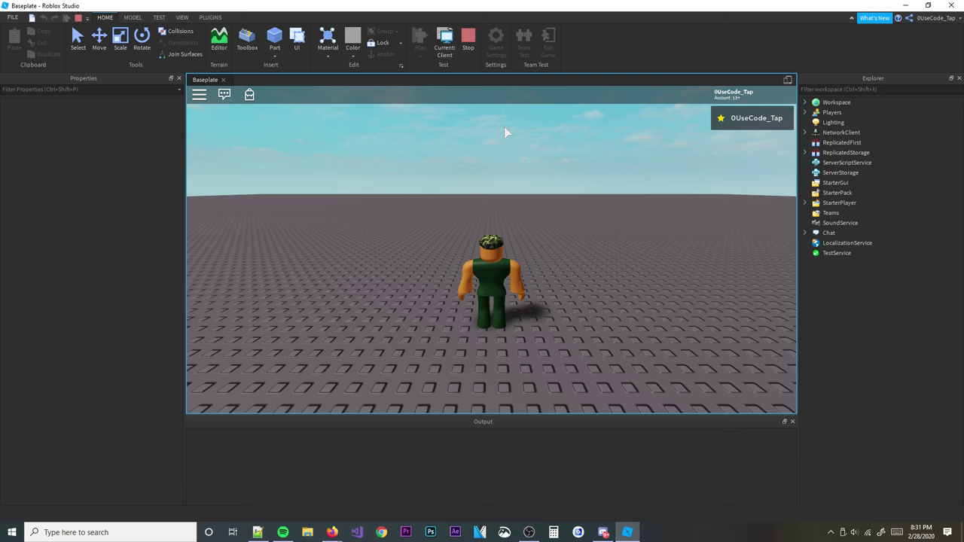
pyautogui.moveTo(514, 153); pyautogui.dragTo(516, 154, button='right')
pyautogui.scroll(3, 540, 169)
pyautogui.scroll(3, 550, 202)
pyautogui.moveTo(550, 203); pyautogui.dragTo(530, 192, button='right')
pyautogui.scroll(-4, 550, 202)
pyautogui.press('s')
pyautogui.press('w')
pyautogui.press('a')
pyautogui.press('s')
pyautogui.press('d')
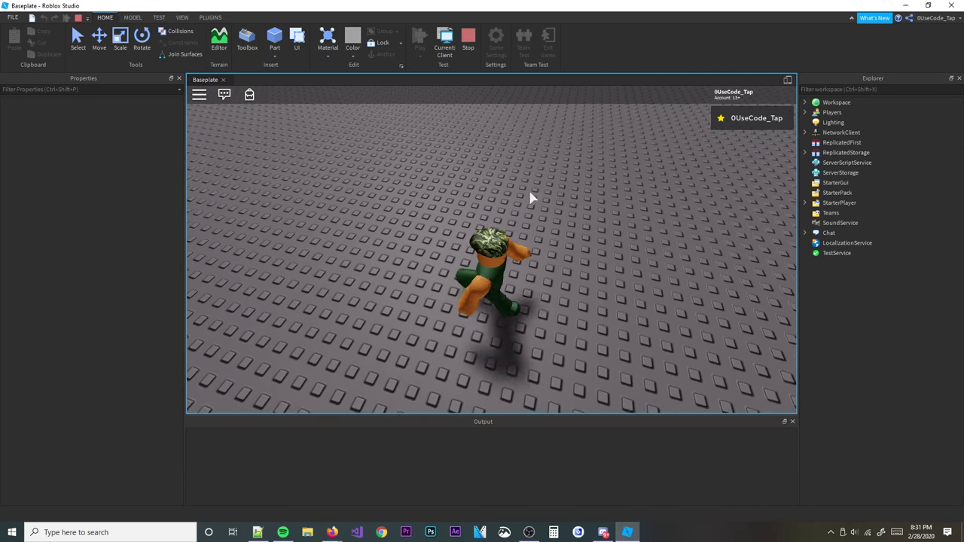
pyautogui.click(467, 45)
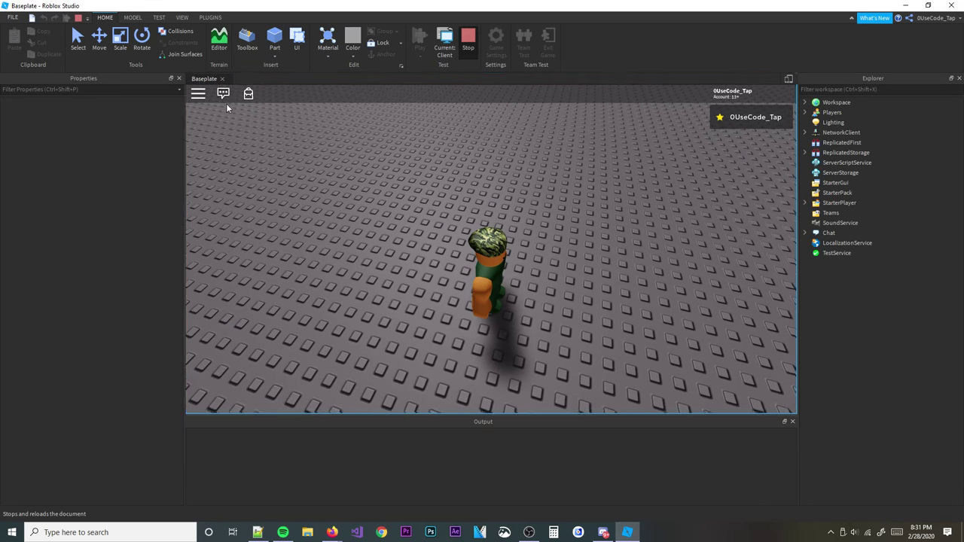
# - Try inserting the preset player's R15 avatar with Character Inserter, and delete it from the workspace
pyautogui.click(182, 17)
pyautogui.click(209, 18)
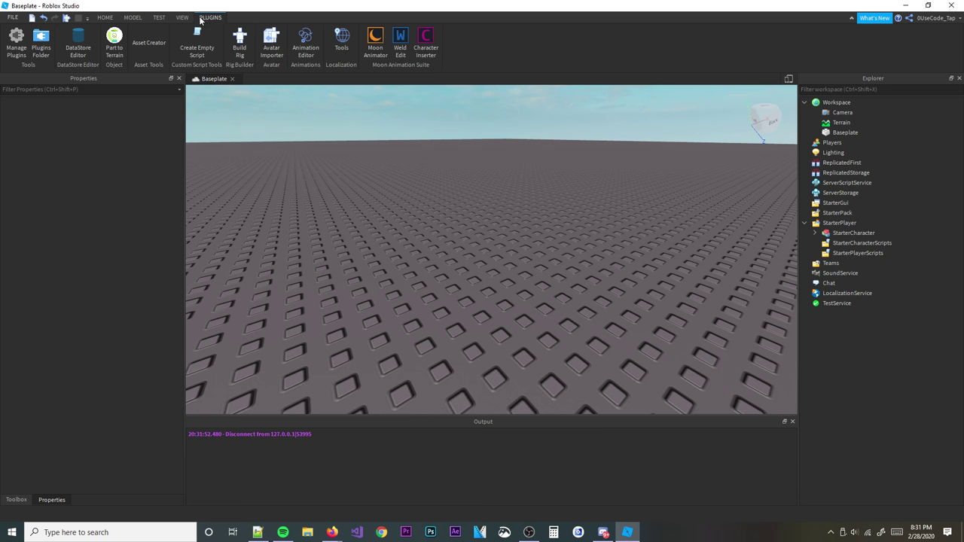
pyautogui.click(401, 39)
pyautogui.click(426, 44)
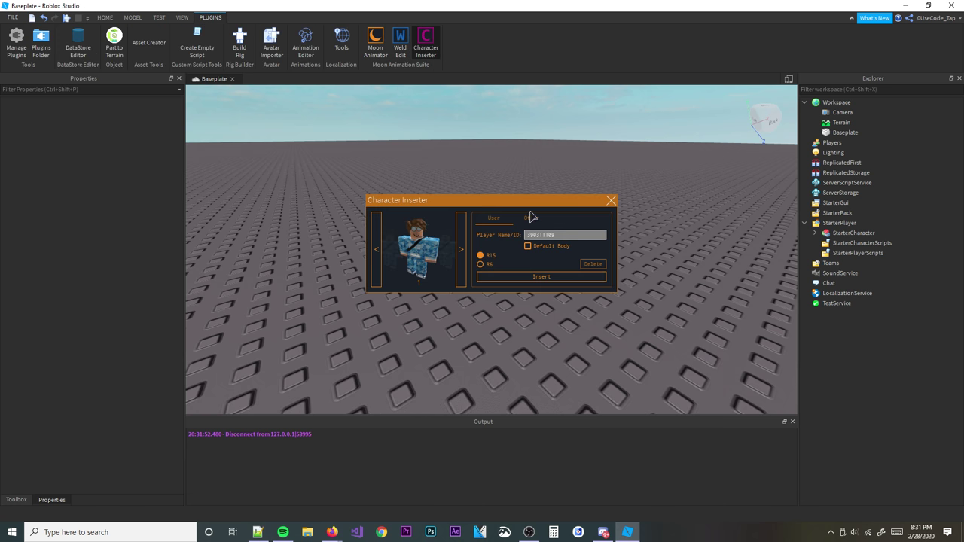
pyautogui.click(544, 276)
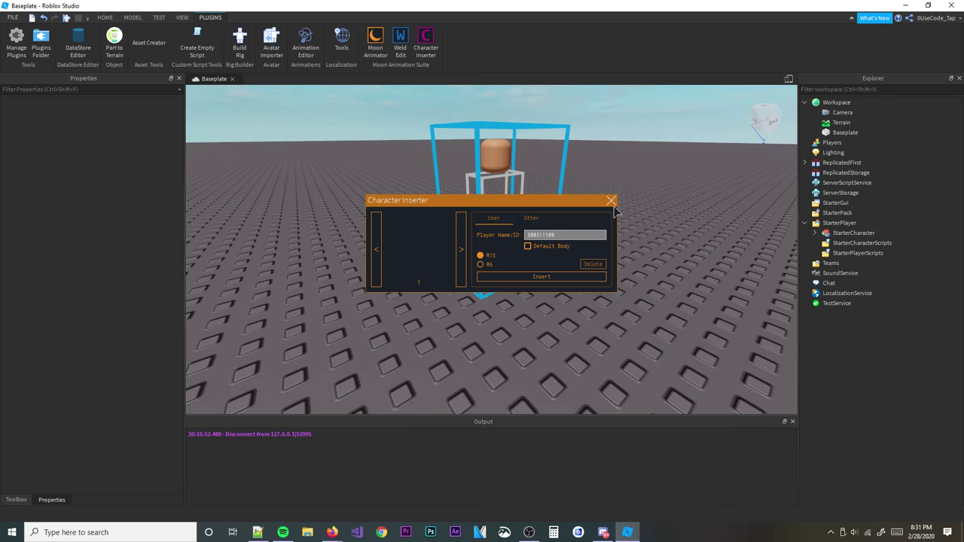
pyautogui.scroll(-5, 639, 181)
pyautogui.press('Delete')
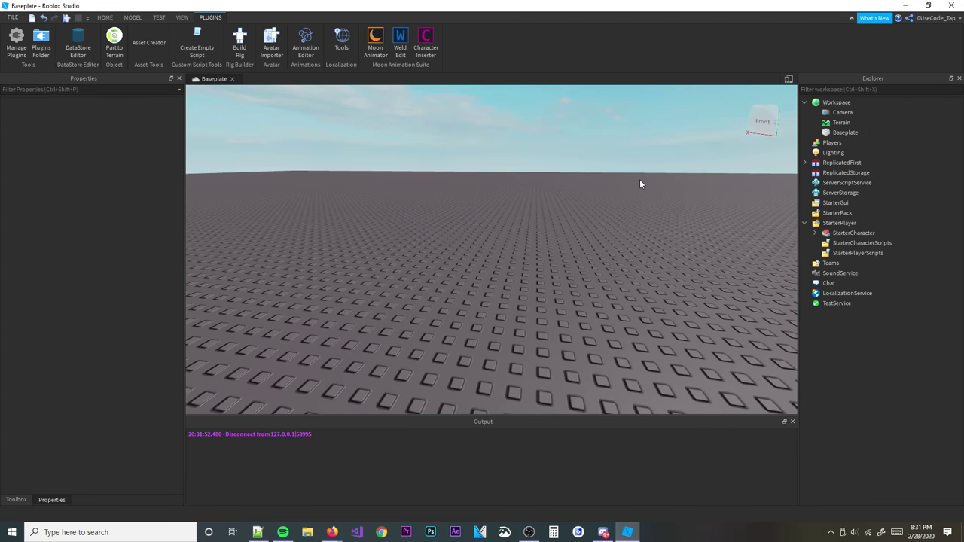
# - Insert a blank R15 rig into the workspace with Character Inserter
pyautogui.click(427, 38)
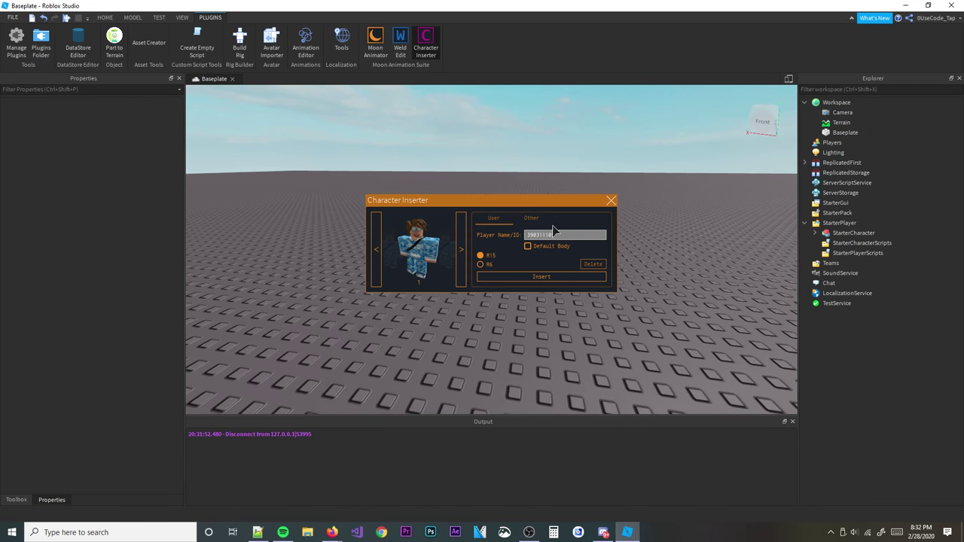
pyautogui.click(611, 200)
pyautogui.click(426, 41)
pyautogui.click(533, 221)
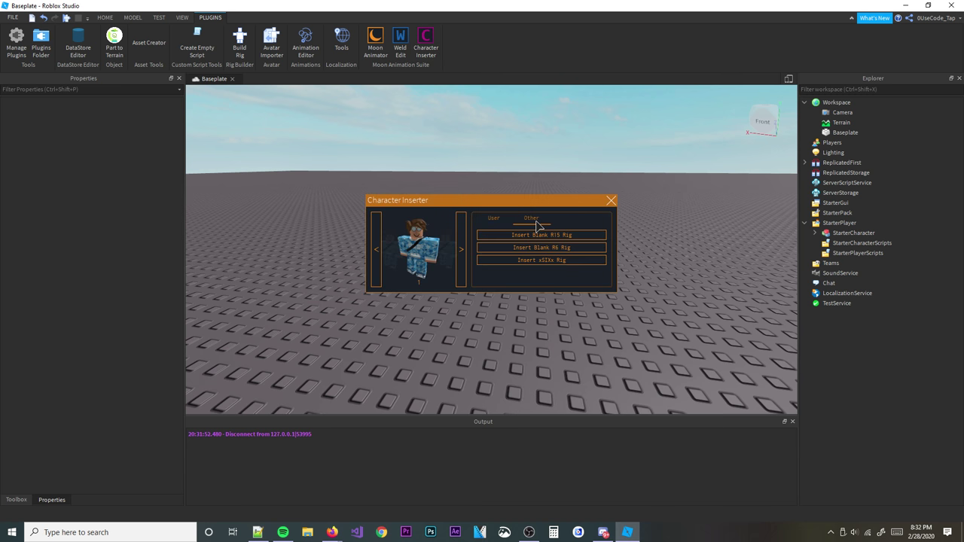
pyautogui.click(611, 201)
pyautogui.scroll(2, 484, 209)
pyautogui.scroll(-4, 485, 209)
# - Examine the Dummy rig's list of body parts and view the rig in the scene
pyautogui.click(815, 132)
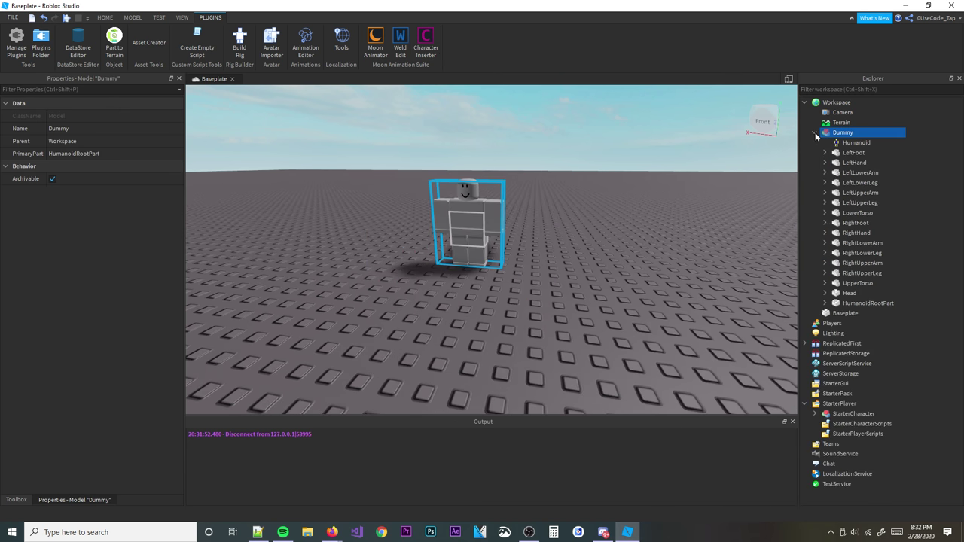
pyautogui.click(815, 132)
pyautogui.click(815, 132)
pyautogui.click(815, 131)
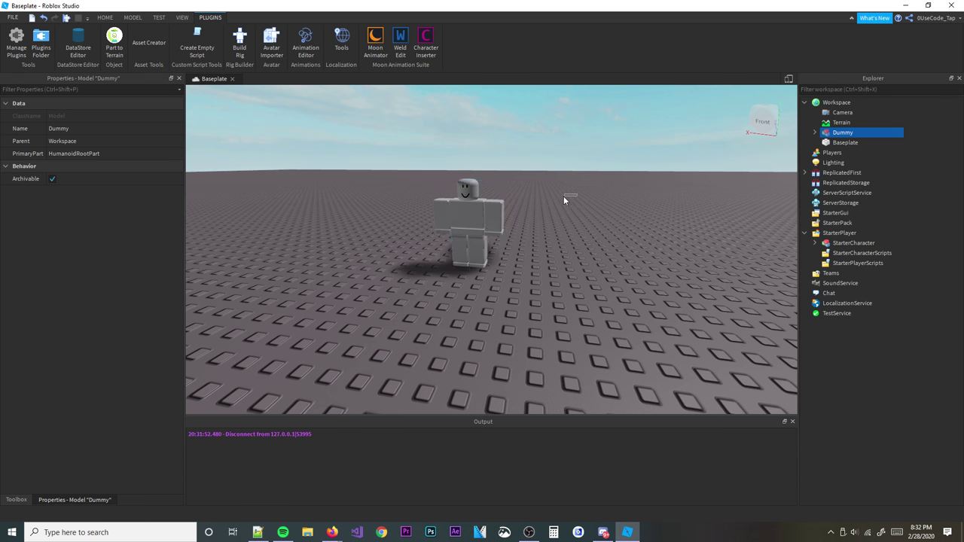
pyautogui.moveTo(577, 194); pyautogui.dragTo(565, 198)
pyautogui.moveTo(565, 197); pyautogui.dragTo(567, 190, button='right')
pyautogui.scroll(2, 565, 197)
pyautogui.scroll(-2, 761, 174)
# - Rename the Dummy rig as StarterCharacter and delete the soldier StarterCharacter from StarterPlayer
pyautogui.doubleClick(836, 134)
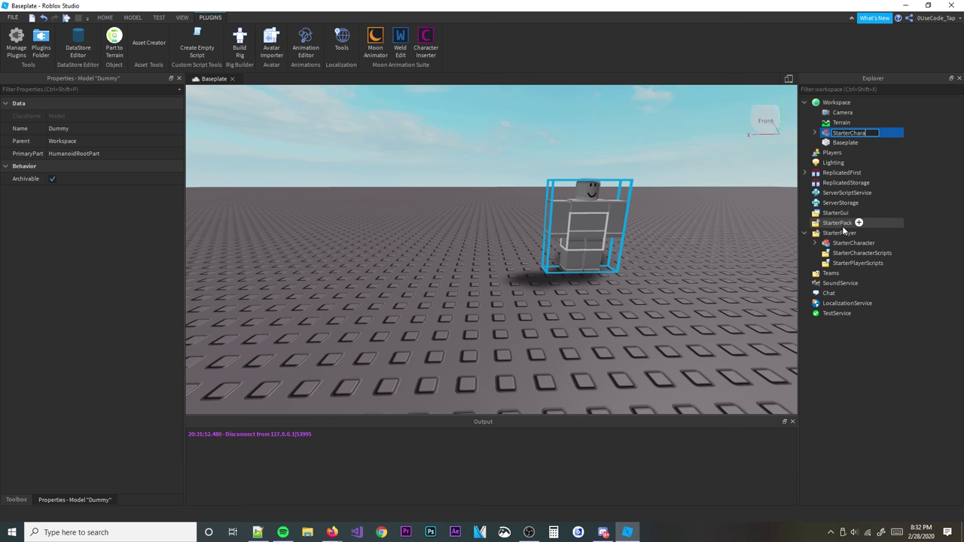
pyautogui.press('Return')
pyautogui.click(854, 243)
pyautogui.press('Delete')
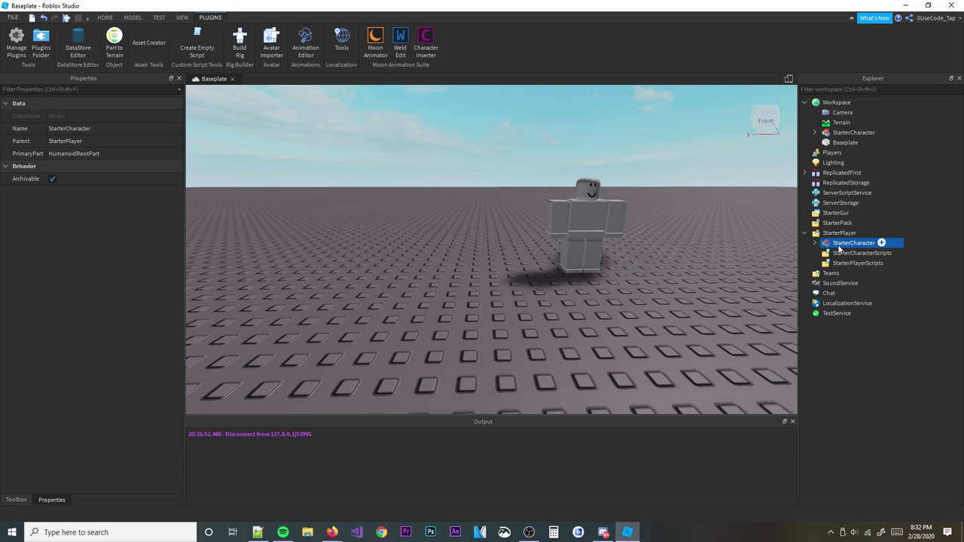
# - Try moving the StarterCharacter rig from the workspace into StarterPlayer and playtesting it
pyautogui.moveTo(853, 132); pyautogui.dragTo(839, 233)
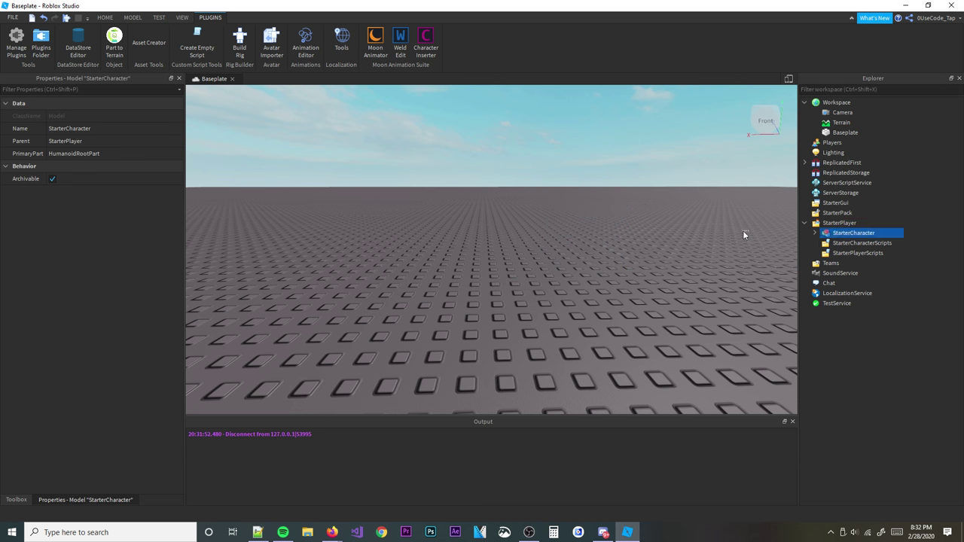
pyautogui.click(106, 18)
pyautogui.click(417, 36)
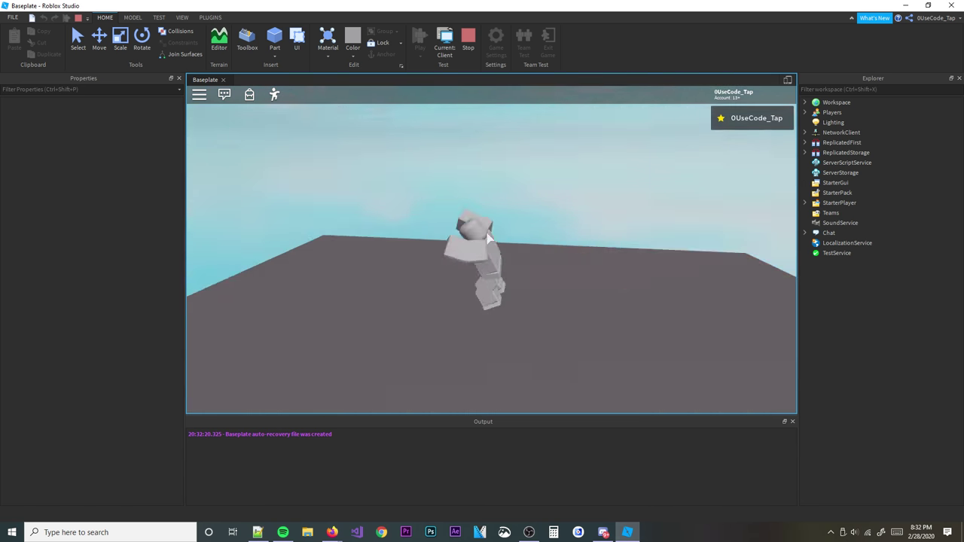
pyautogui.moveTo(489, 238); pyautogui.dragTo(480, 205, button='right')
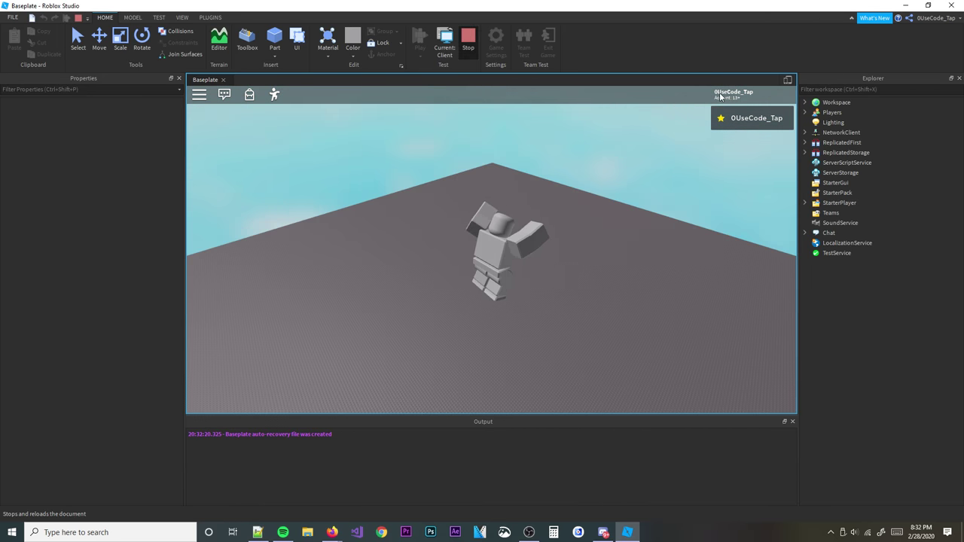
pyautogui.click(468, 39)
pyautogui.click(825, 122)
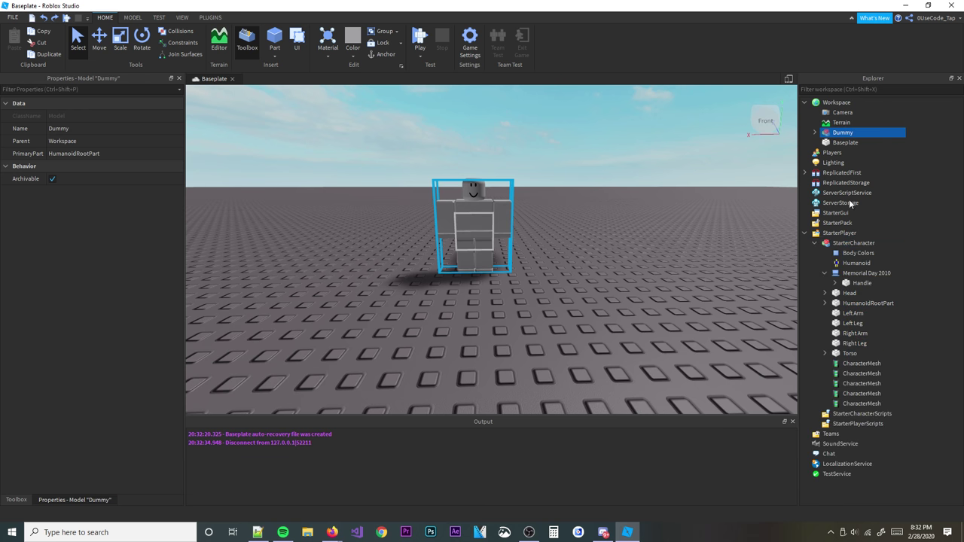
# - Examine the soldier StarterCharacter's contents in StarterPlayer, including its CharacterMesh objects, Torso, HumanoidRootPart and Head
pyautogui.click(847, 263)
pyautogui.click(866, 303)
pyautogui.click(851, 372)
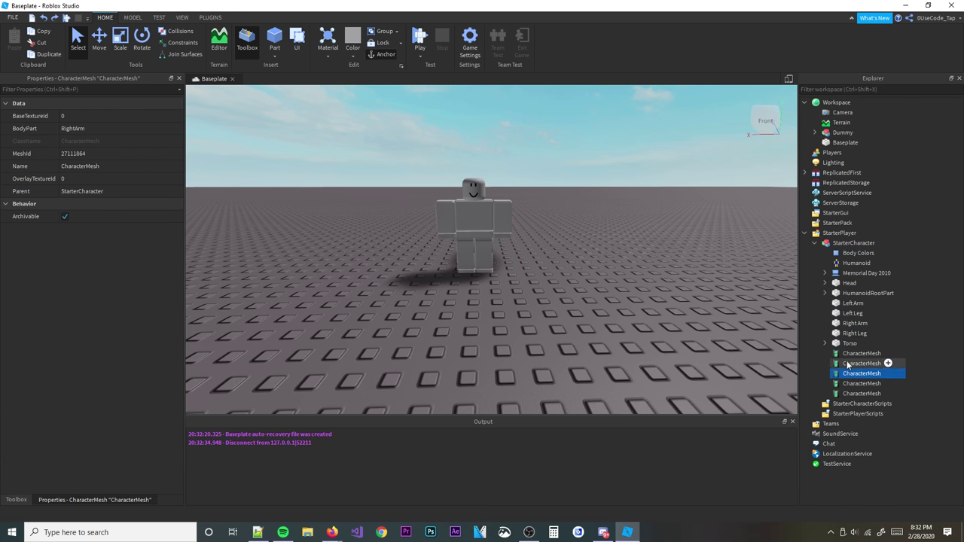
pyautogui.click(849, 364)
pyautogui.click(849, 355)
pyautogui.click(842, 344)
pyautogui.click(825, 344)
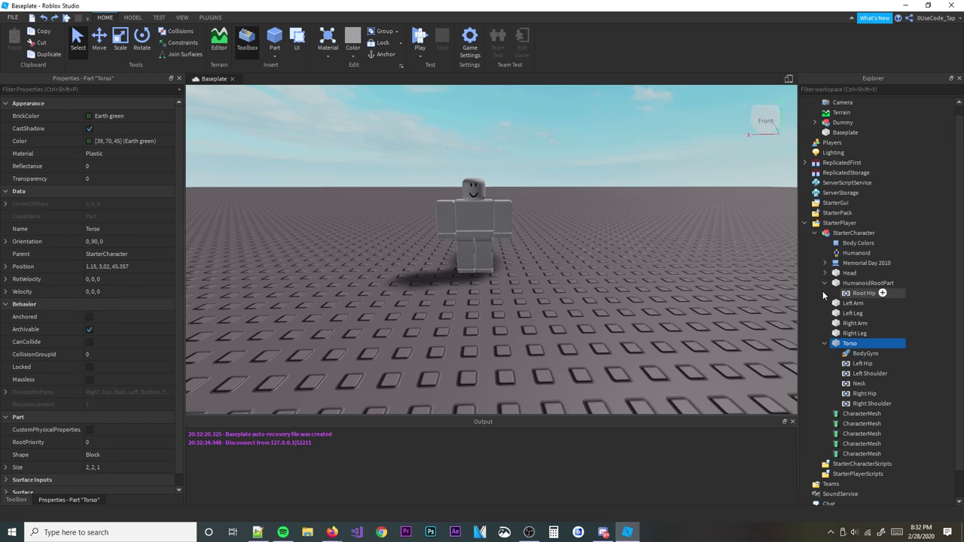
pyautogui.click(824, 292)
pyautogui.click(825, 273)
pyautogui.click(833, 274)
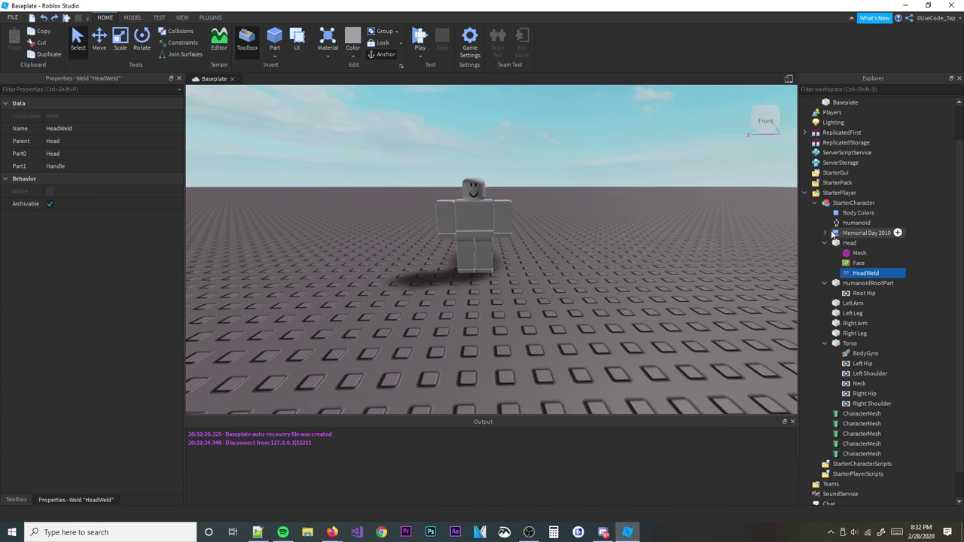
# - Turn off Anchored for all of the Dummy rig's body parts, from LeftFoot through HumanoidRootPart
pyautogui.click(626, 182)
pyautogui.moveTo(627, 182); pyautogui.dragTo(590, 180, button='right')
pyautogui.click(485, 218)
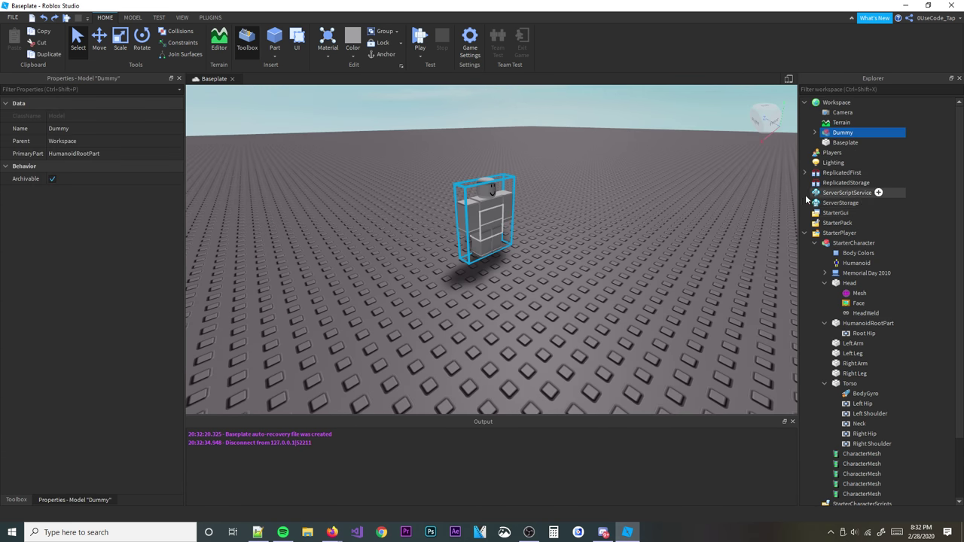
pyautogui.click(818, 134)
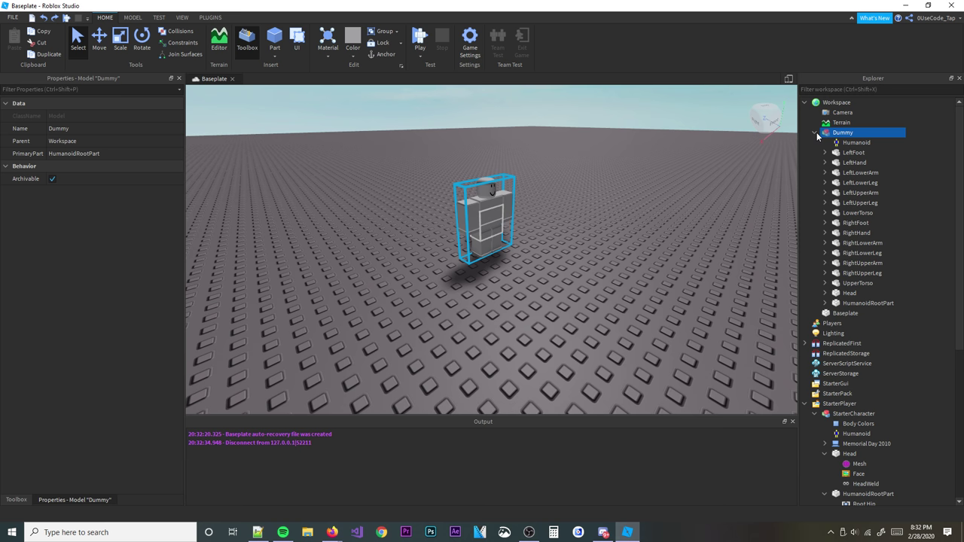
pyautogui.click(853, 152)
pyautogui.keyDown('shift'); pyautogui.click(868, 303); pyautogui.keyUp('shift')
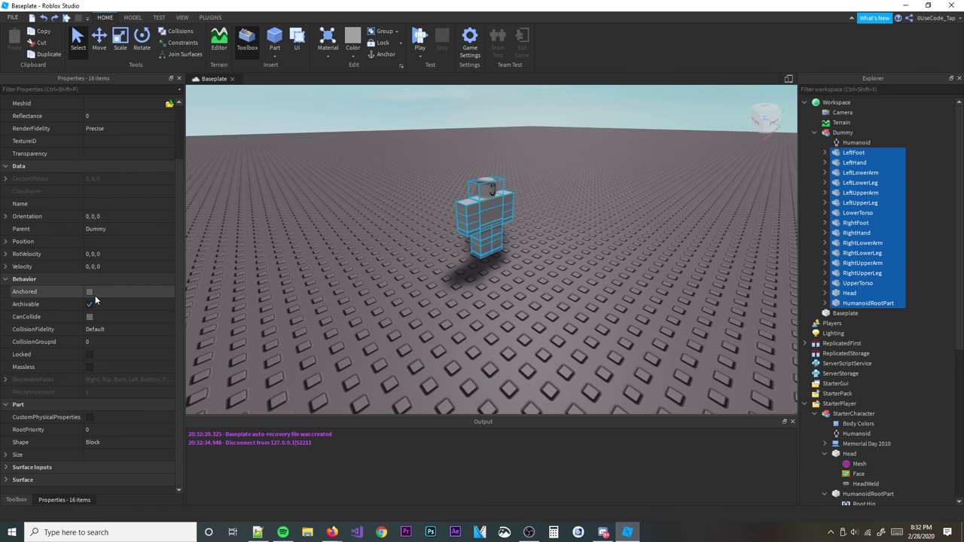
pyautogui.click(92, 295)
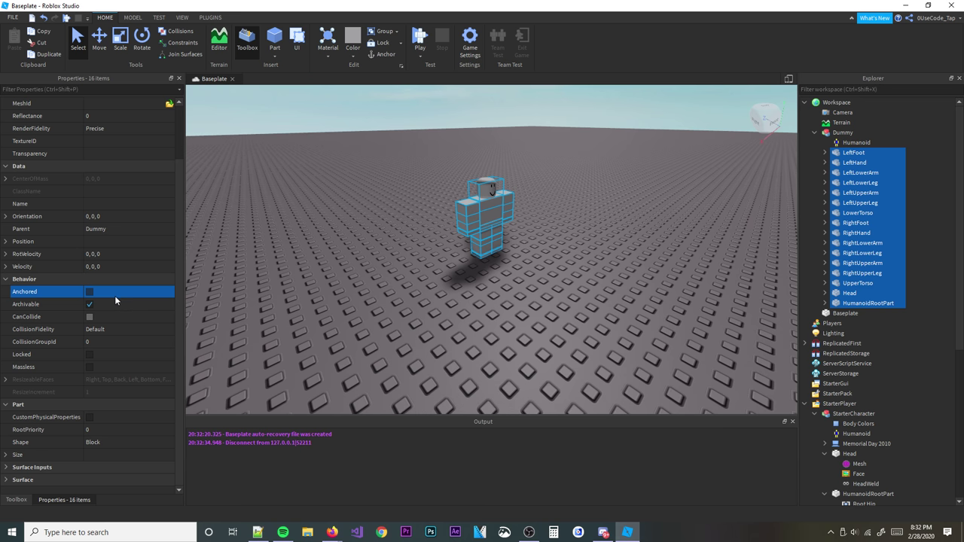
pyautogui.click(540, 287)
pyautogui.click(814, 132)
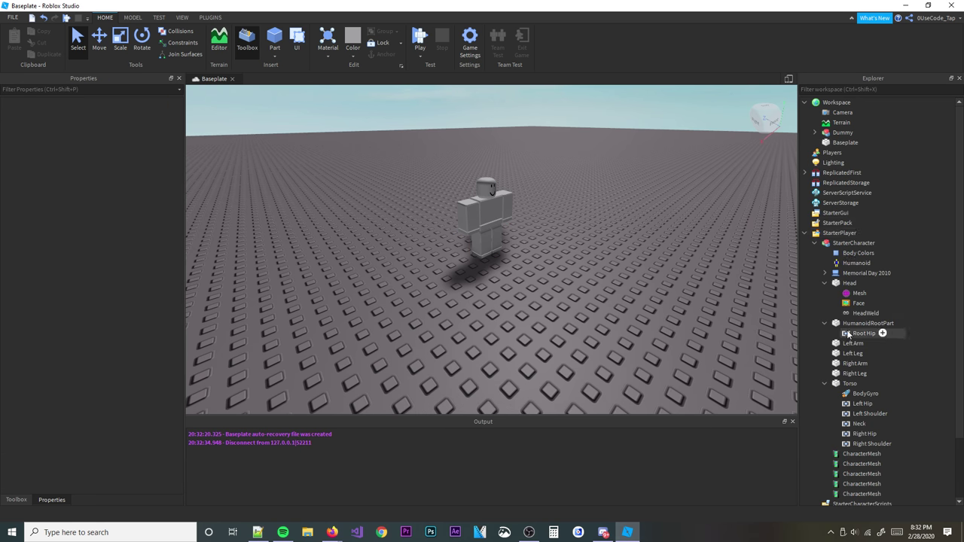
# - Rename the Dummy rig in the workspace as StarterCharacter
pyautogui.click(849, 283)
pyautogui.click(825, 282)
pyautogui.click(825, 293)
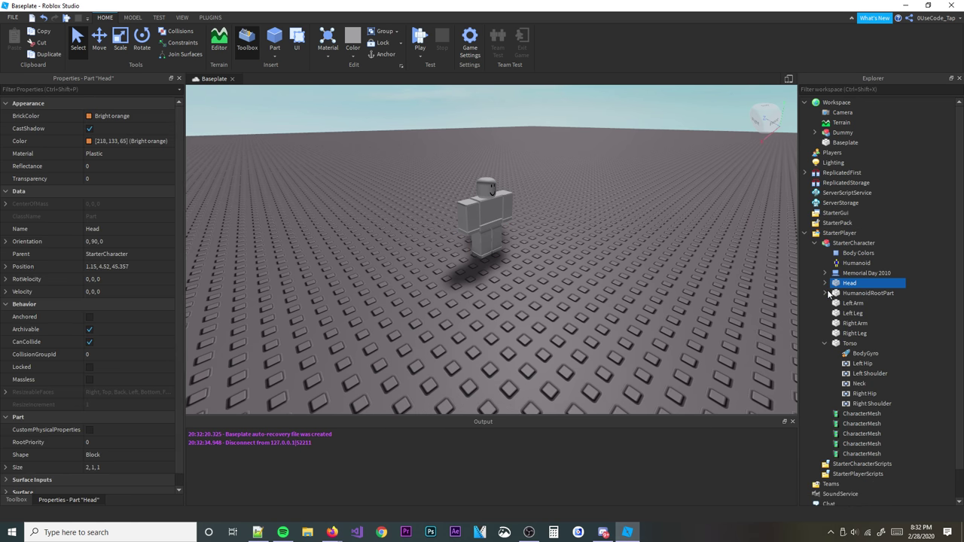
pyautogui.click(825, 344)
pyautogui.doubleClick(854, 243)
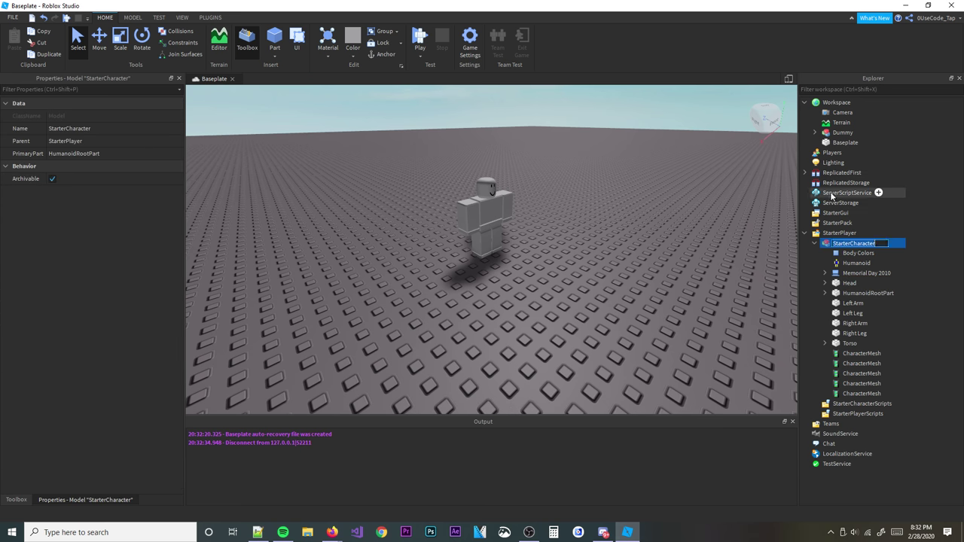
pyautogui.doubleClick(840, 133)
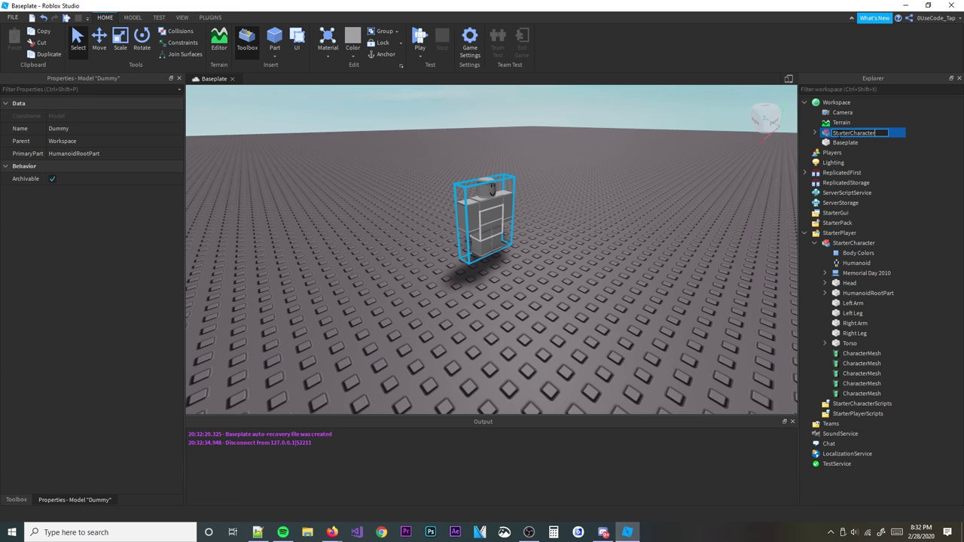
pyautogui.press('Return')
# - Delete the soldier StarterCharacter from StarterPlayer and move the rig StarterCharacter from the workspace into its place
pyautogui.click(838, 253)
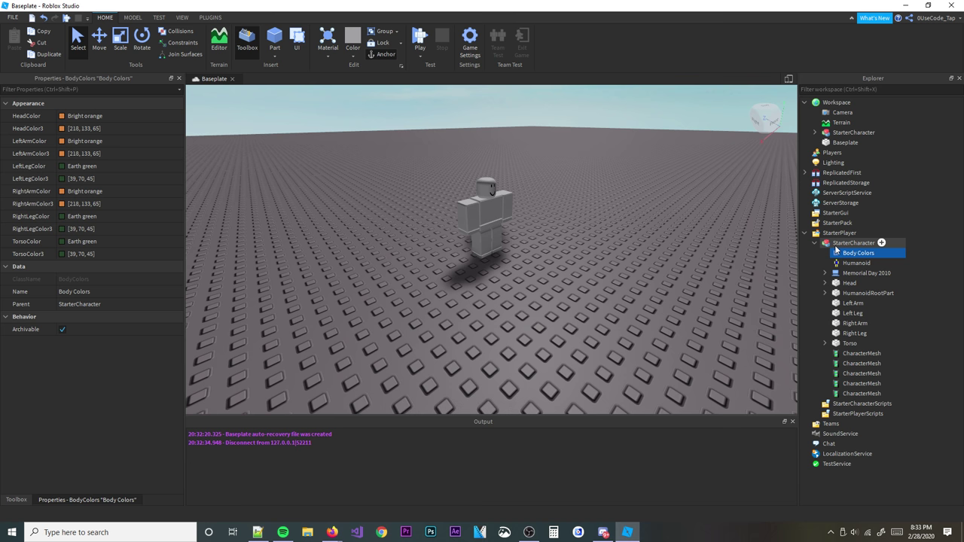
pyautogui.click(853, 243)
pyautogui.press('Delete')
pyautogui.moveTo(853, 133); pyautogui.dragTo(847, 231)
pyautogui.click(630, 196)
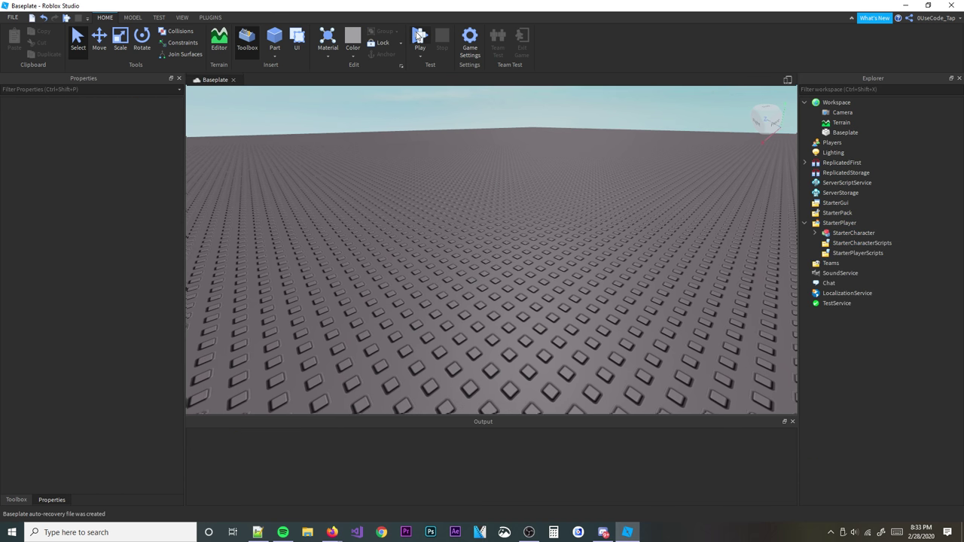
# - Playtest the place, walking the blank rig around the baseplate and viewing its animations from several angles
pyautogui.click(419, 35)
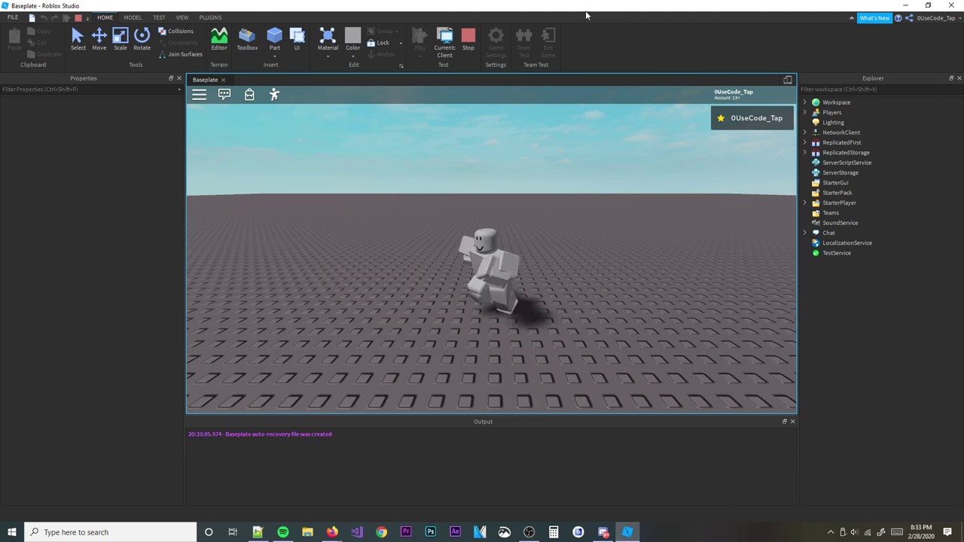
pyautogui.press('d')
pyautogui.moveTo(525, 246); pyautogui.dragTo(525, 246, button='right')
pyautogui.press('s')
pyautogui.press('w')
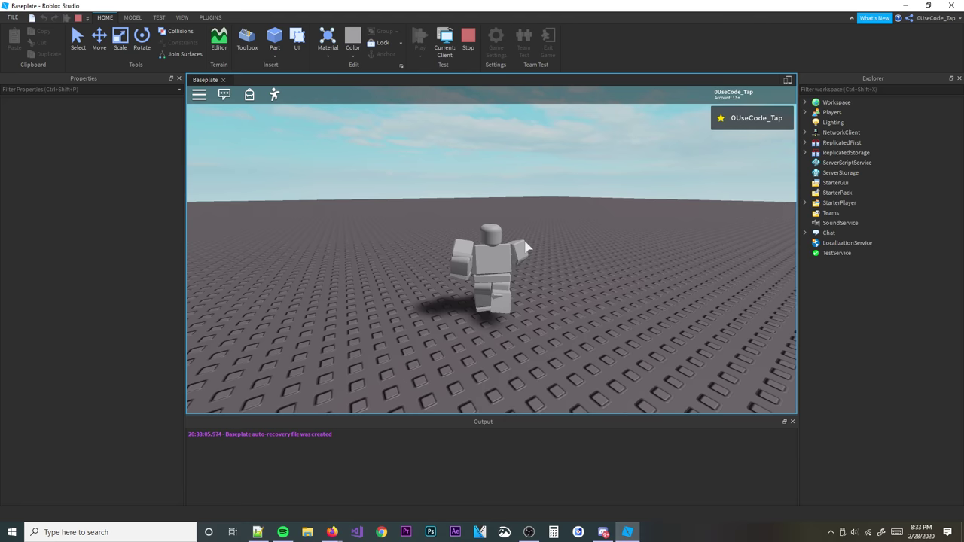
pyautogui.press('w')
pyautogui.press('s')
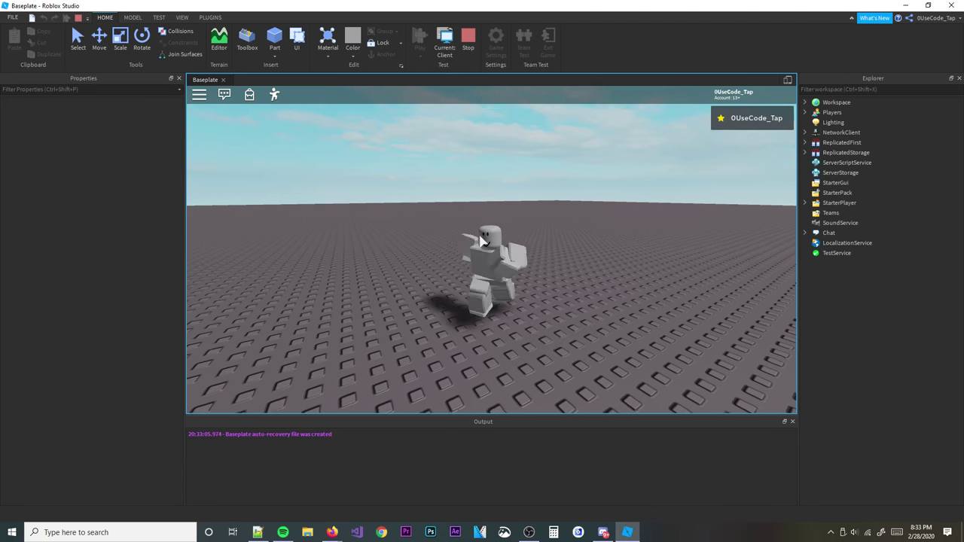
pyautogui.moveTo(484, 241); pyautogui.dragTo(482, 240, button='right')
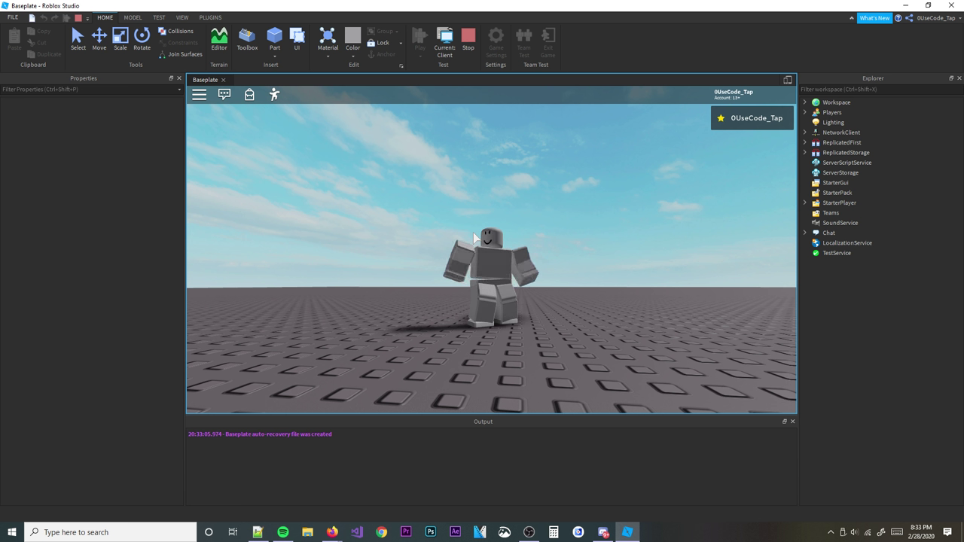
pyautogui.press('w')
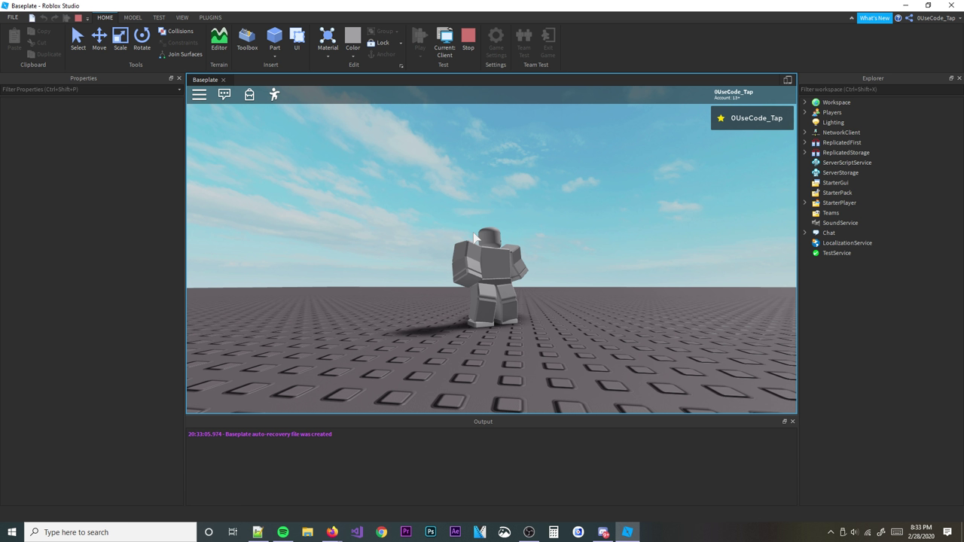
pyautogui.press('s')
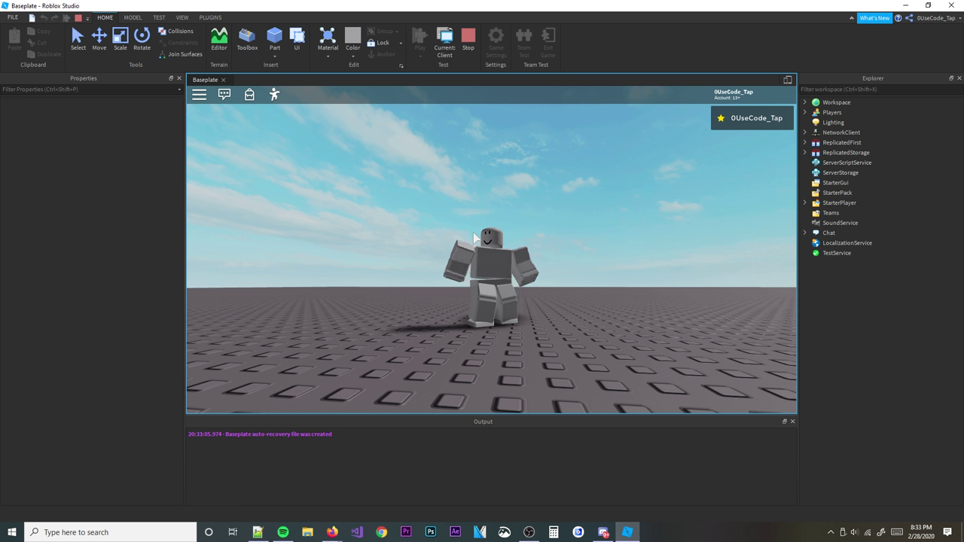
pyautogui.press('w')
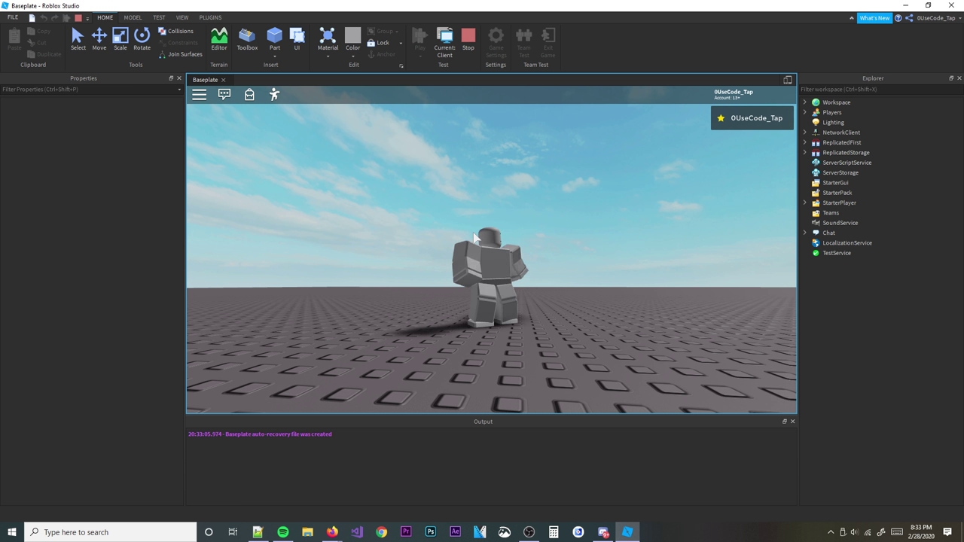
pyautogui.press('s')
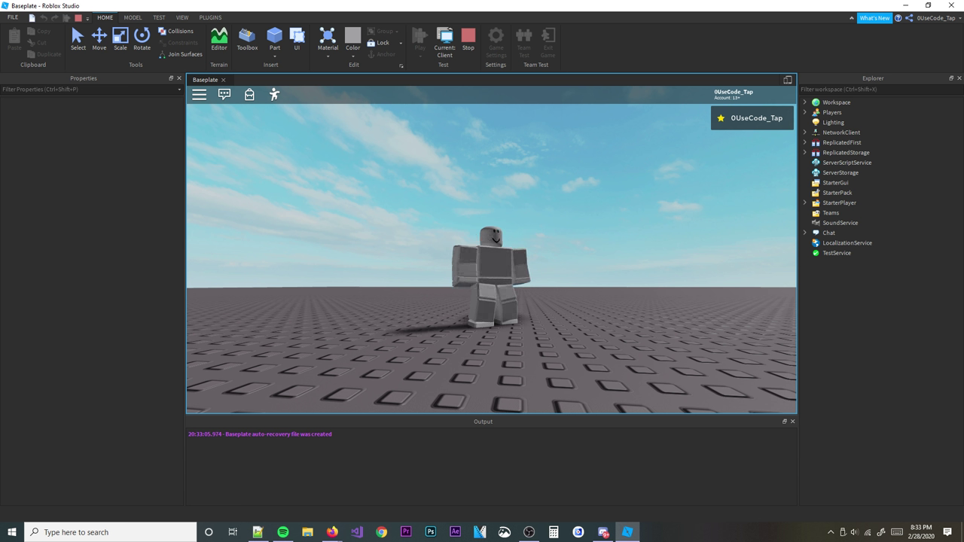